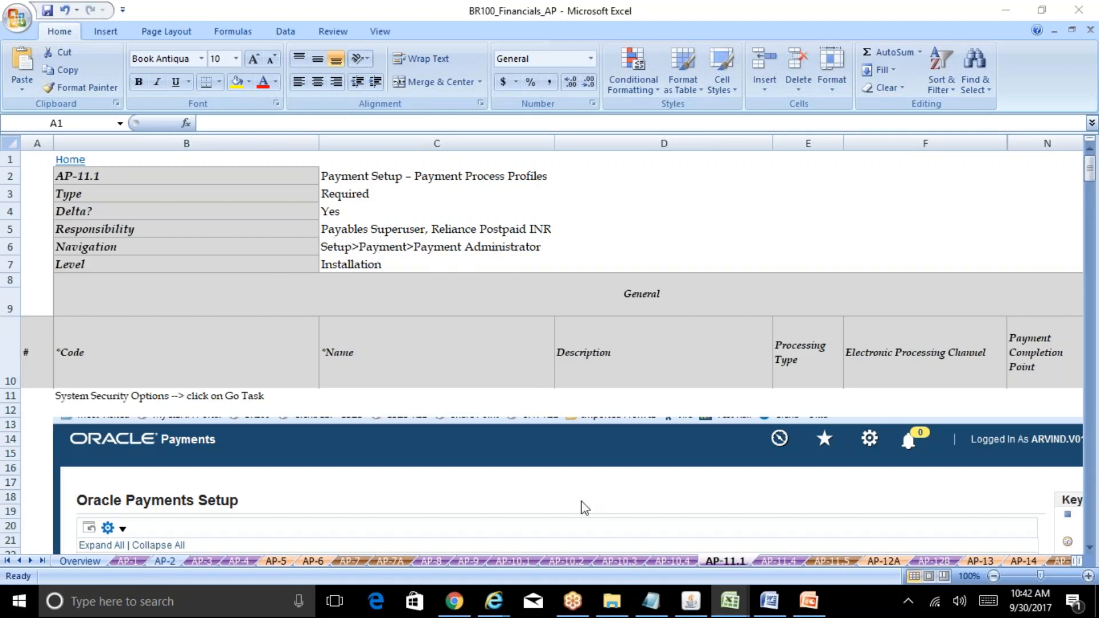
# Switch to Oracle Applications, open Payment Administrator under Setup > Payment, and bring up the Oracle Payments Setup page in Internet Explorer
pyautogui.click(691, 601)
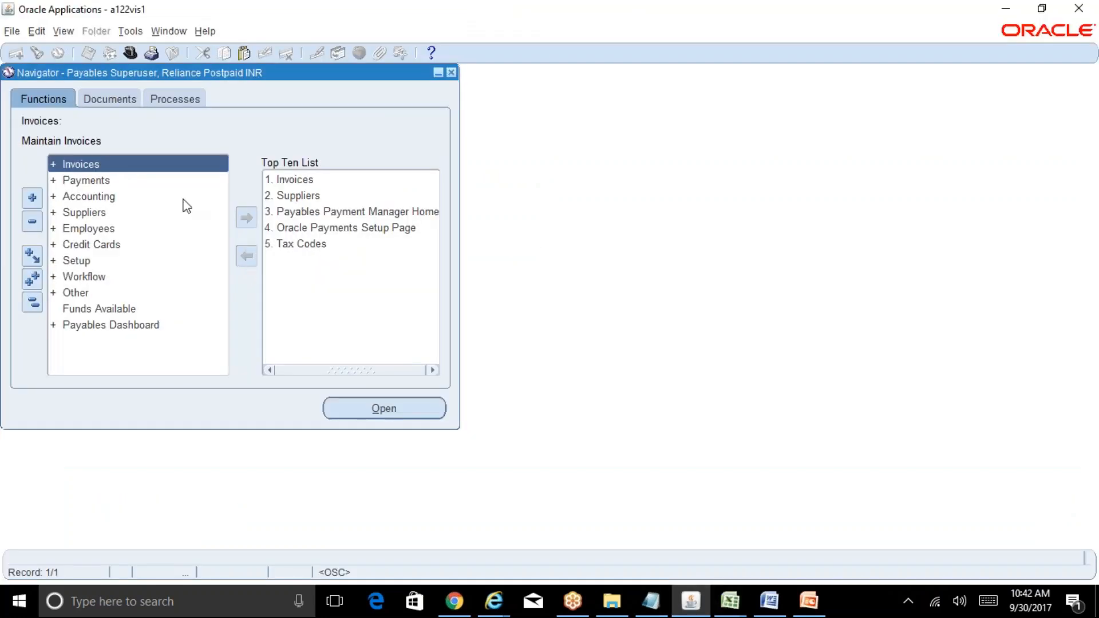
pyautogui.doubleClick(81, 261)
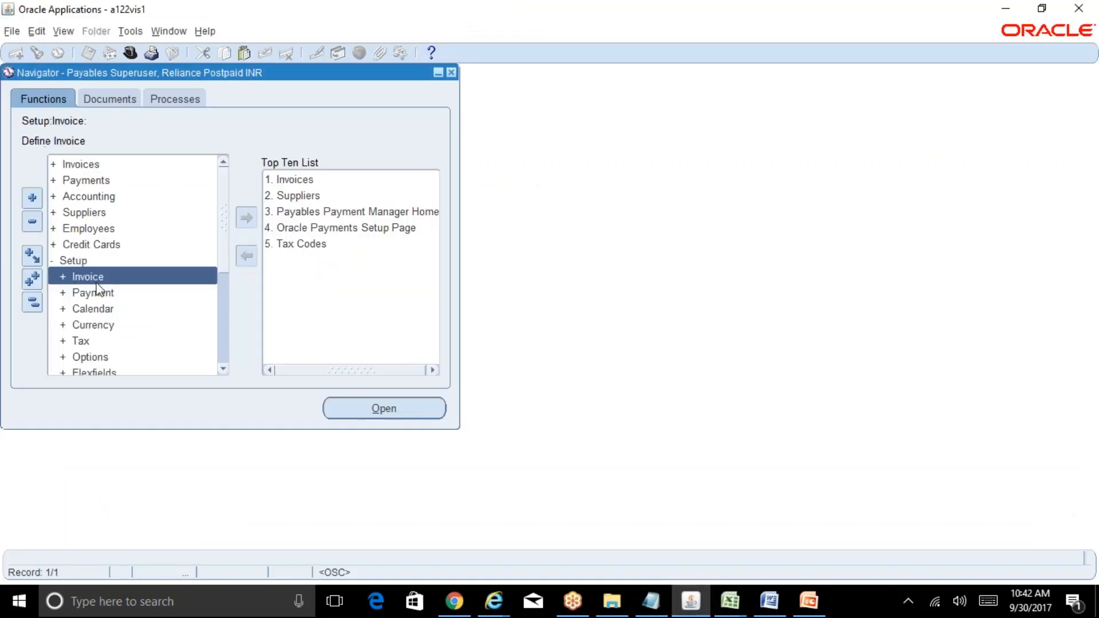
pyautogui.doubleClick(97, 288)
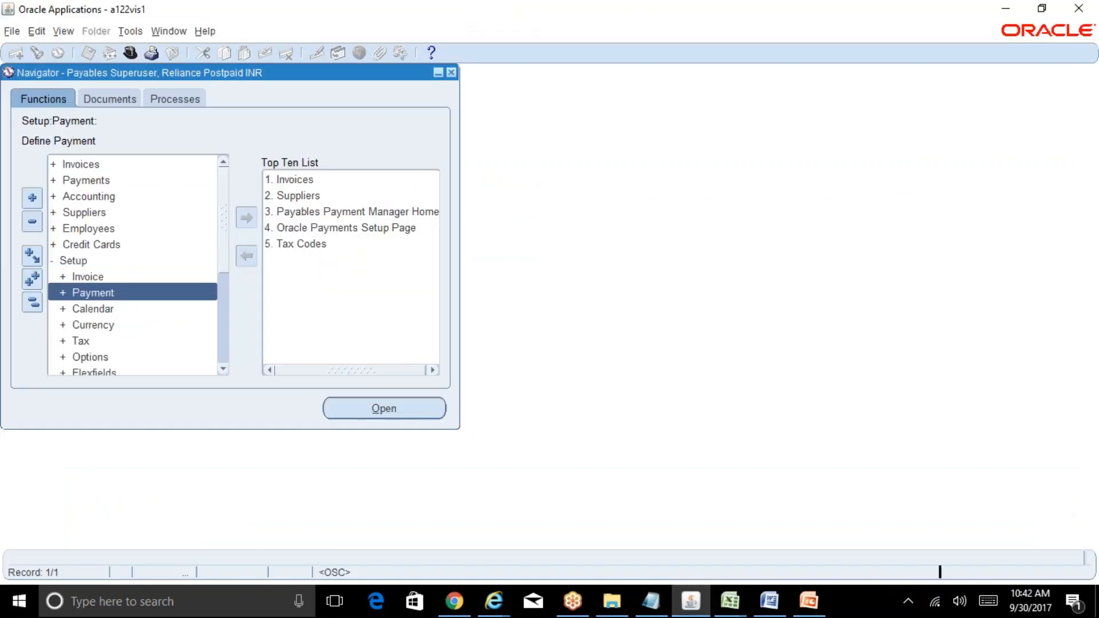
pyautogui.click(224, 371)
pyautogui.click(224, 371)
pyautogui.click(189, 343)
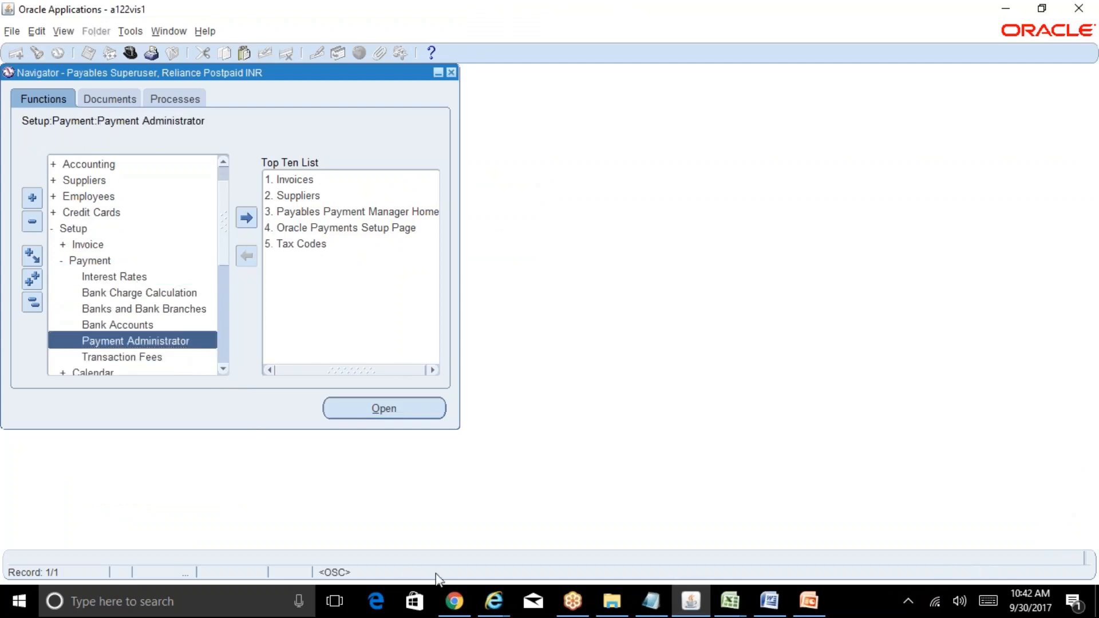
pyautogui.click(494, 601)
pyautogui.click(661, 556)
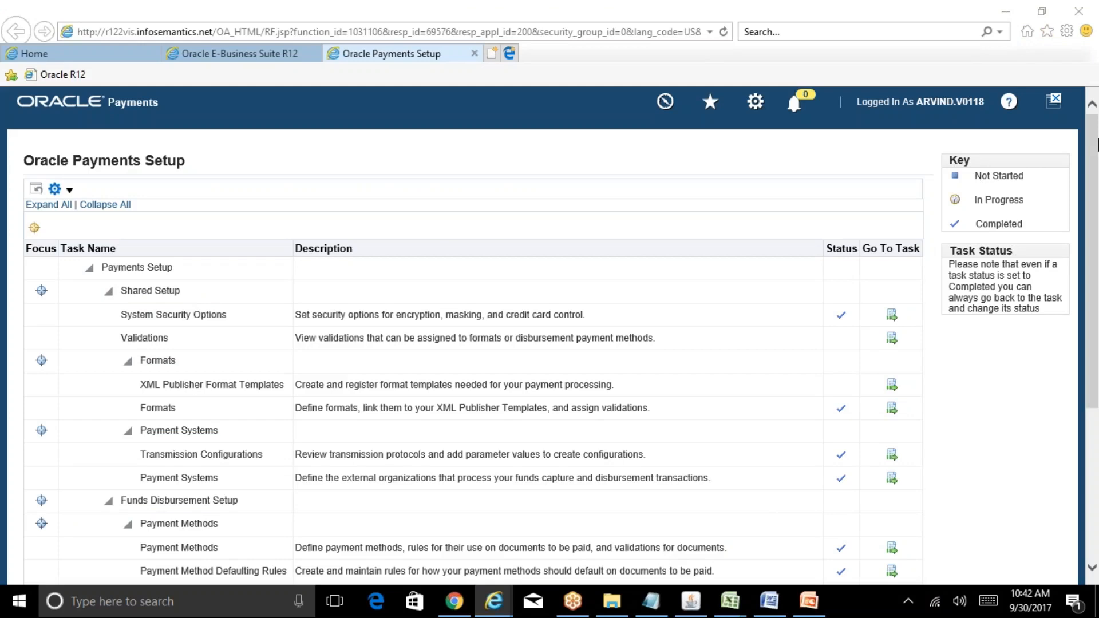
# Review the System Security Options task with its task status choices and the Validations task, leaving both without applying changes
pyautogui.moveTo(1098, 145); pyautogui.dragTo(1098, 172)
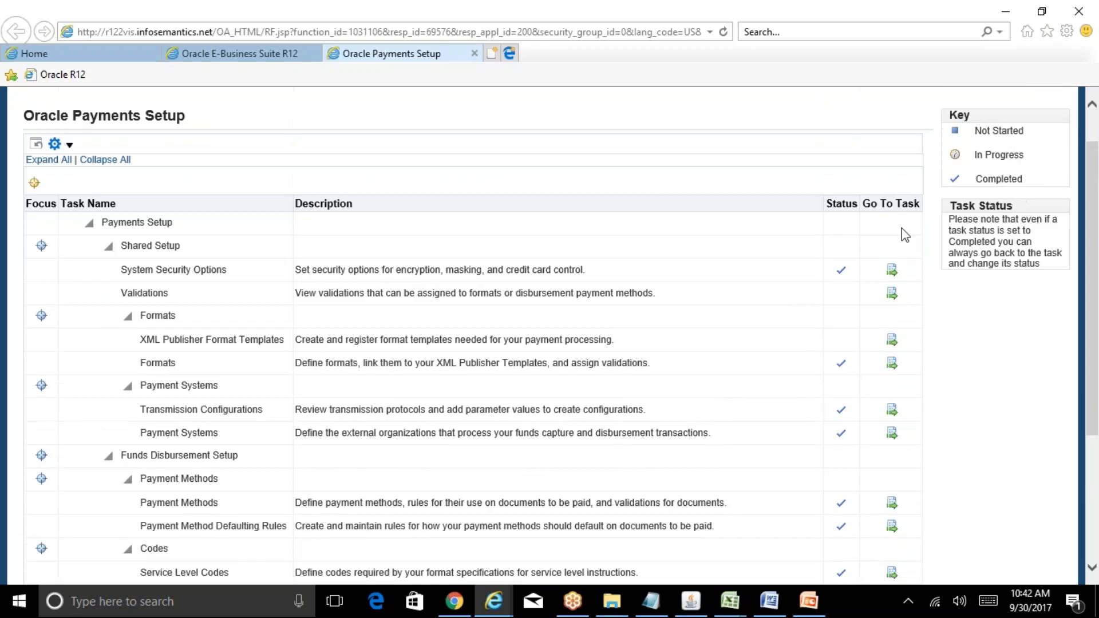
pyautogui.click(892, 272)
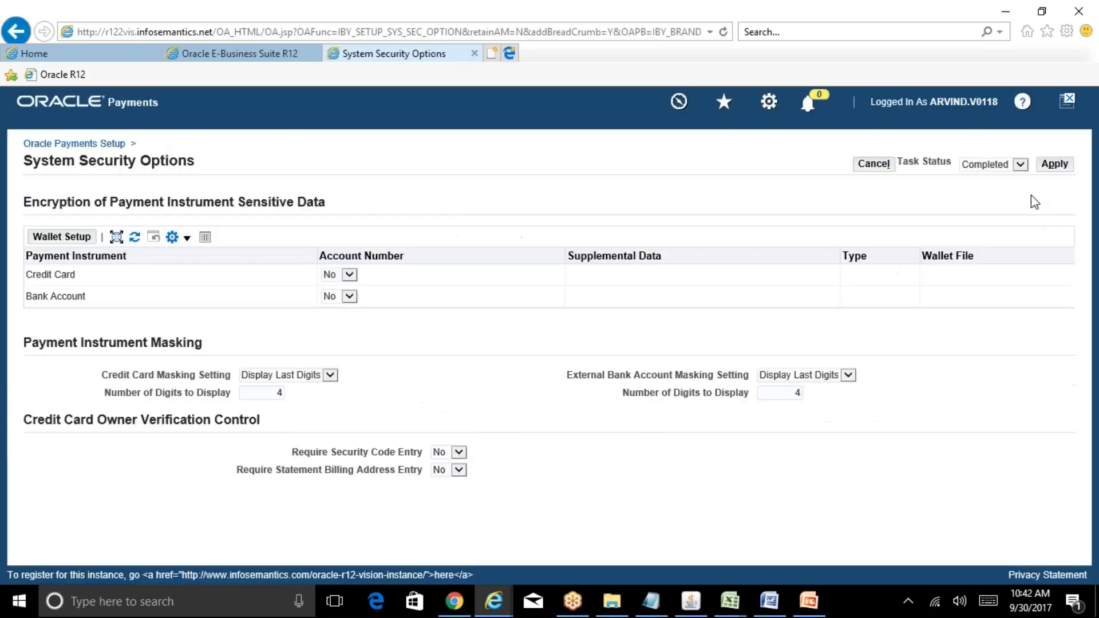
pyautogui.click(1021, 164)
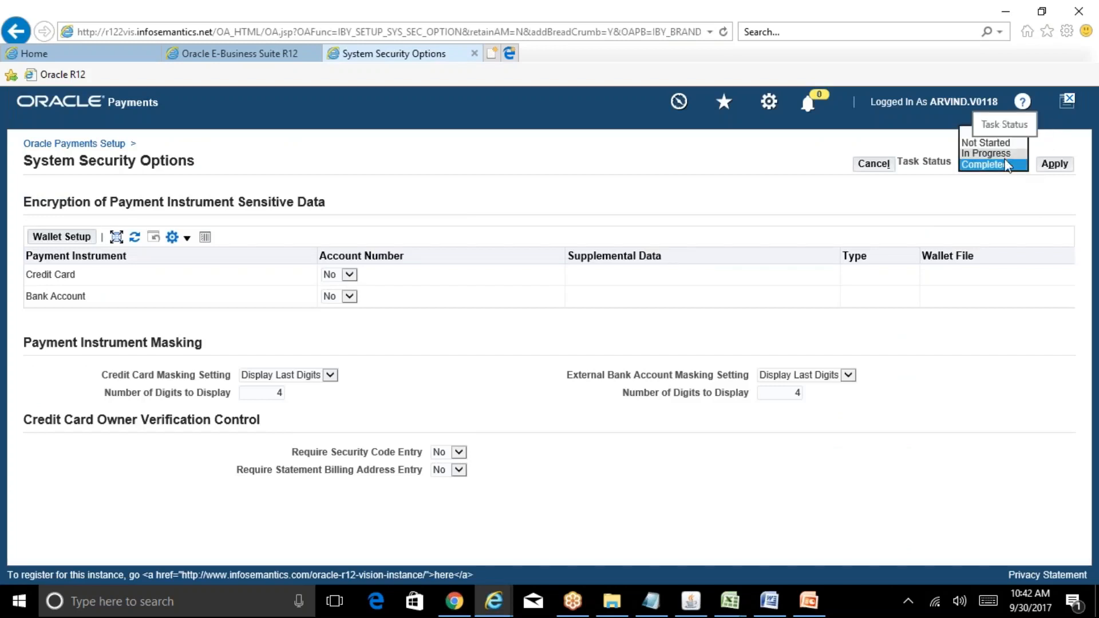
pyautogui.click(1006, 166)
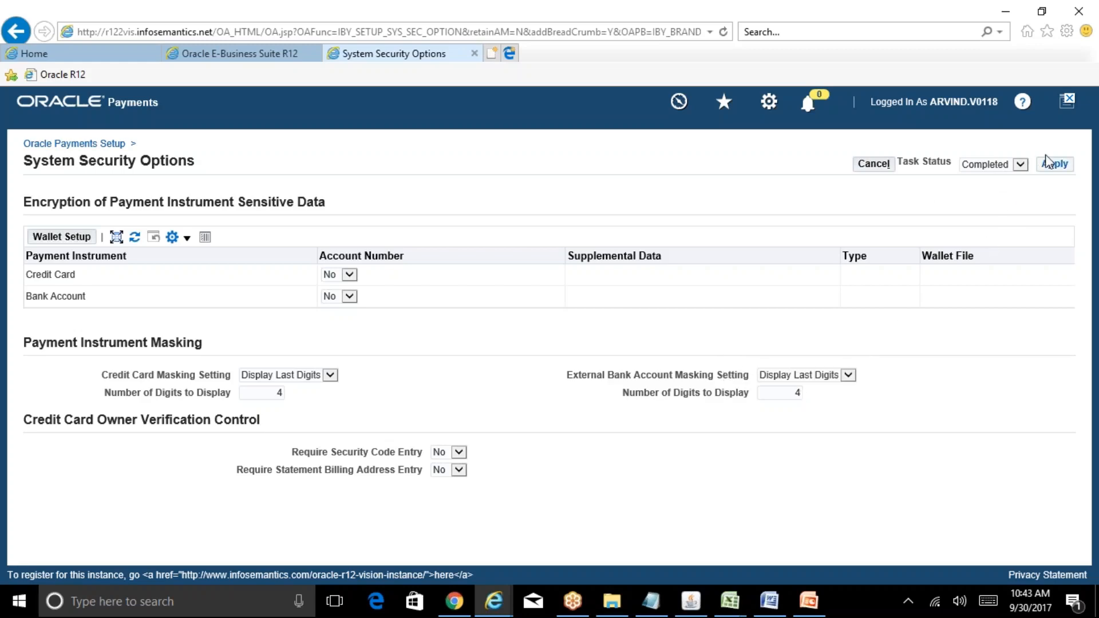
pyautogui.click(878, 165)
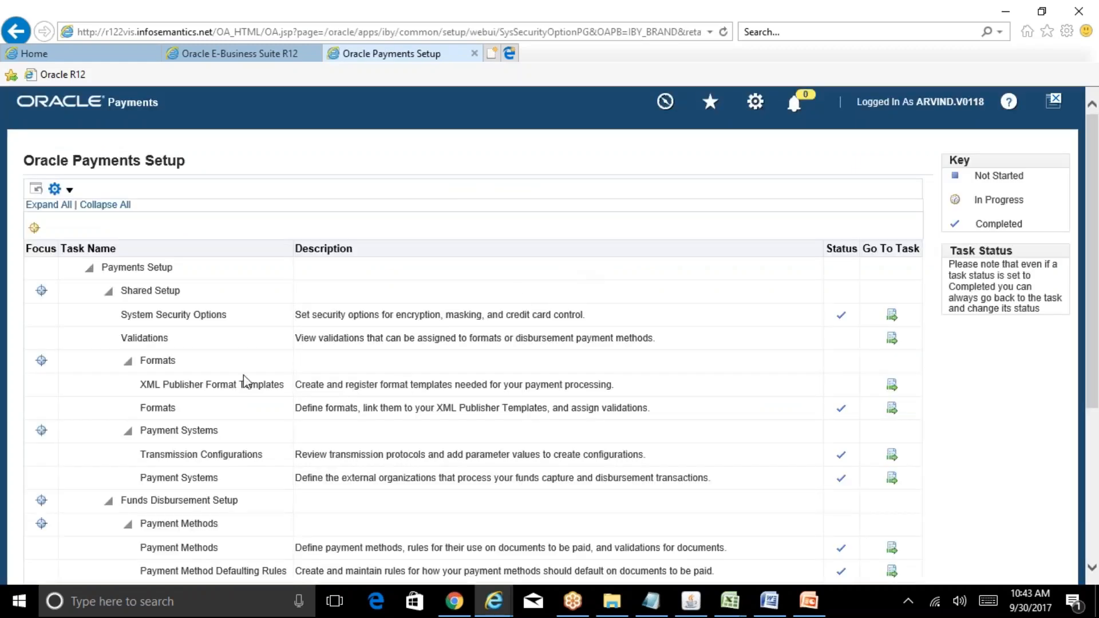
pyautogui.click(891, 340)
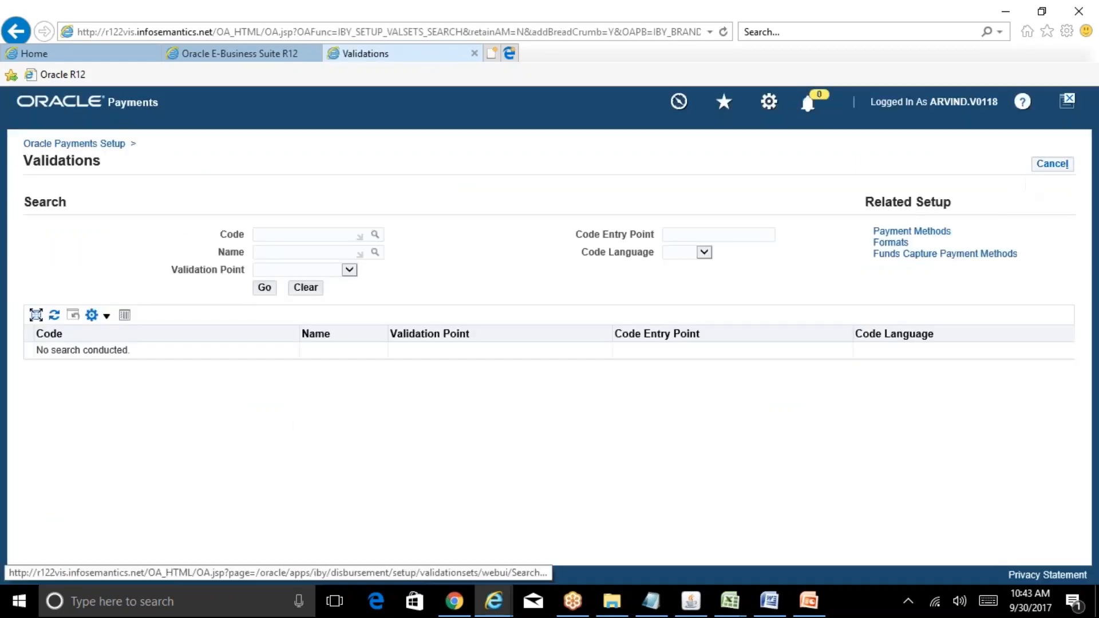
pyautogui.click(1050, 166)
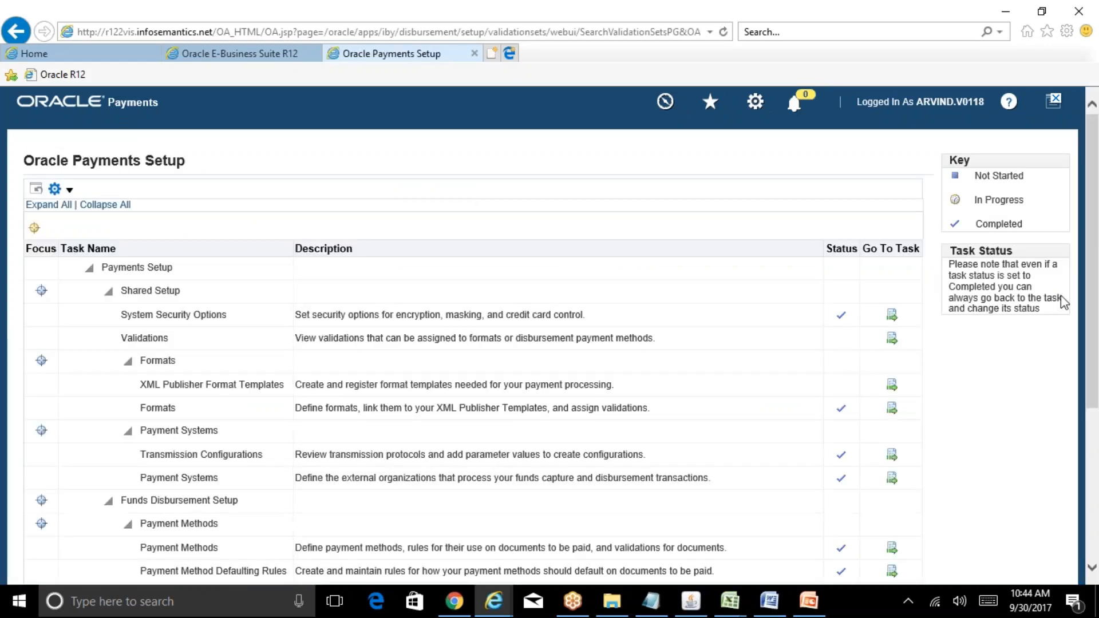
# Open the Payment Process Profiles task under Funds Disbursement Setup
pyautogui.moveTo(1093, 301); pyautogui.dragTo(1097, 458)
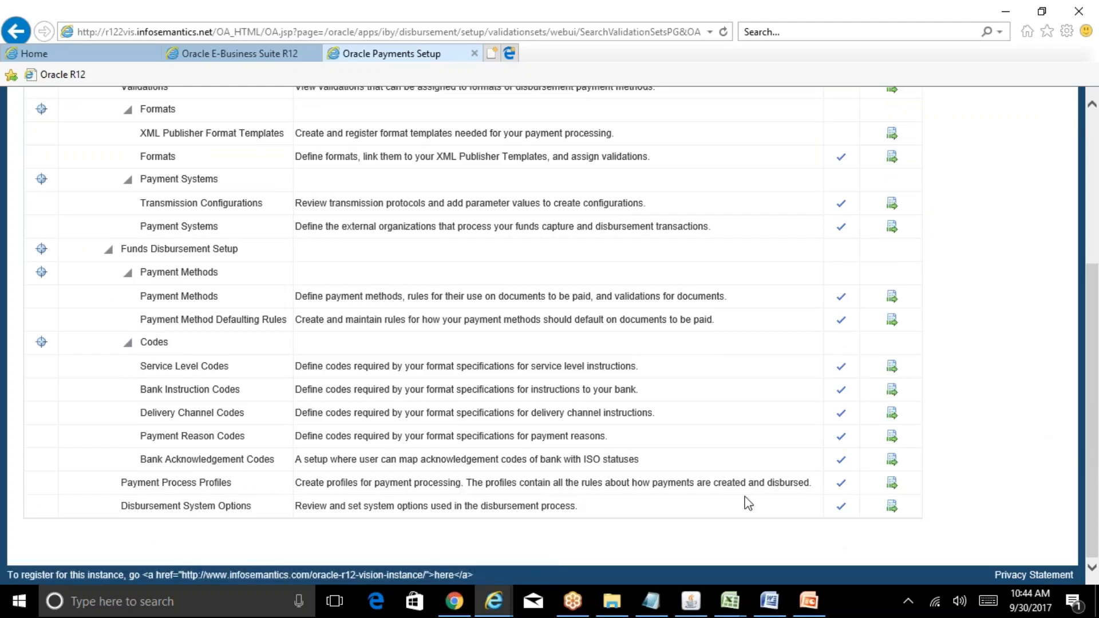
pyautogui.click(891, 486)
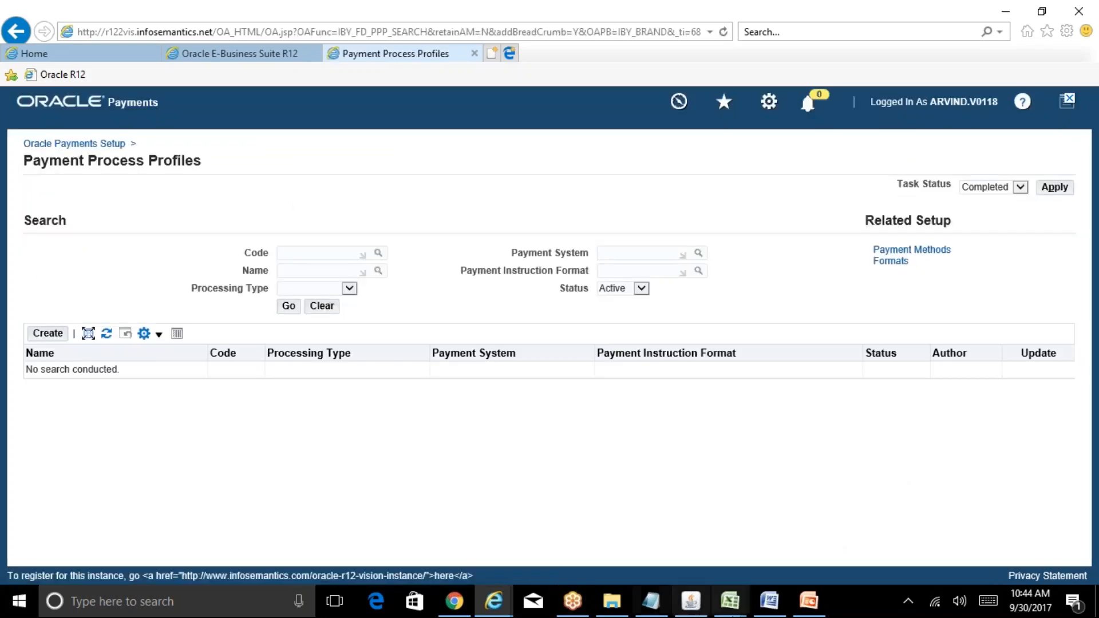
# Switch to the BR100_Financials_AP workbook in Excel and consult the section on creating a new payment process profile for the electronic method
pyautogui.click(735, 606)
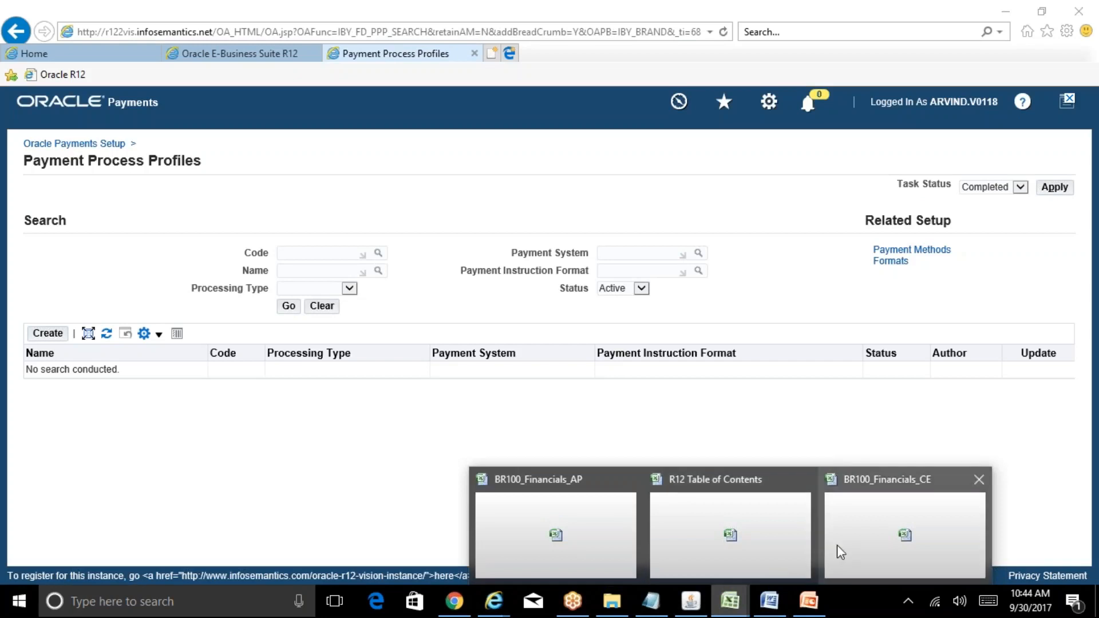
pyautogui.click(734, 521)
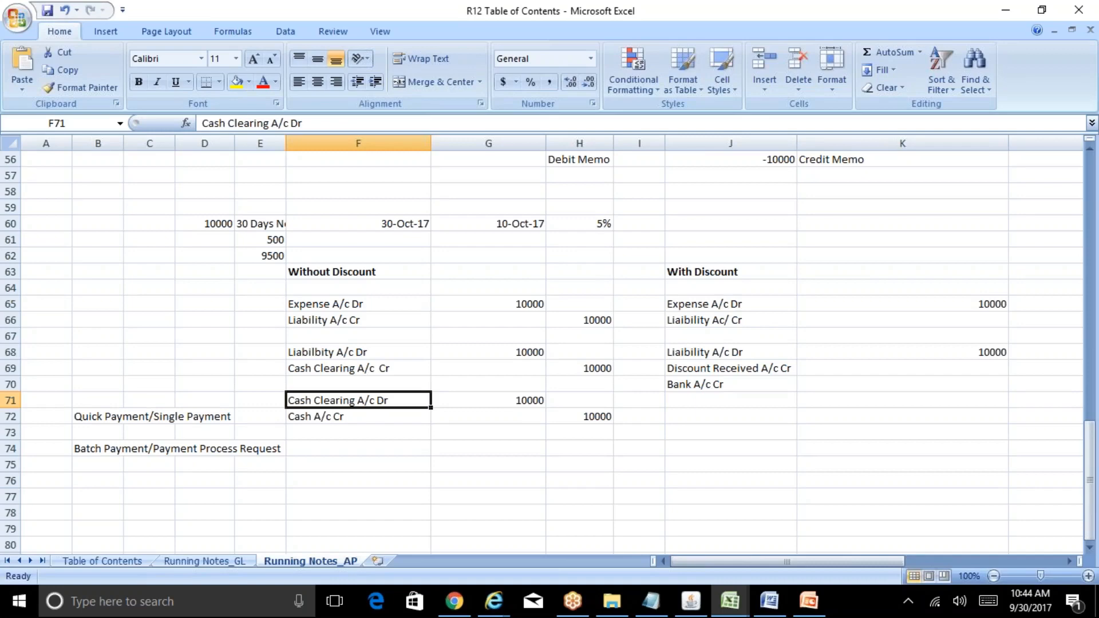
pyautogui.click(731, 601)
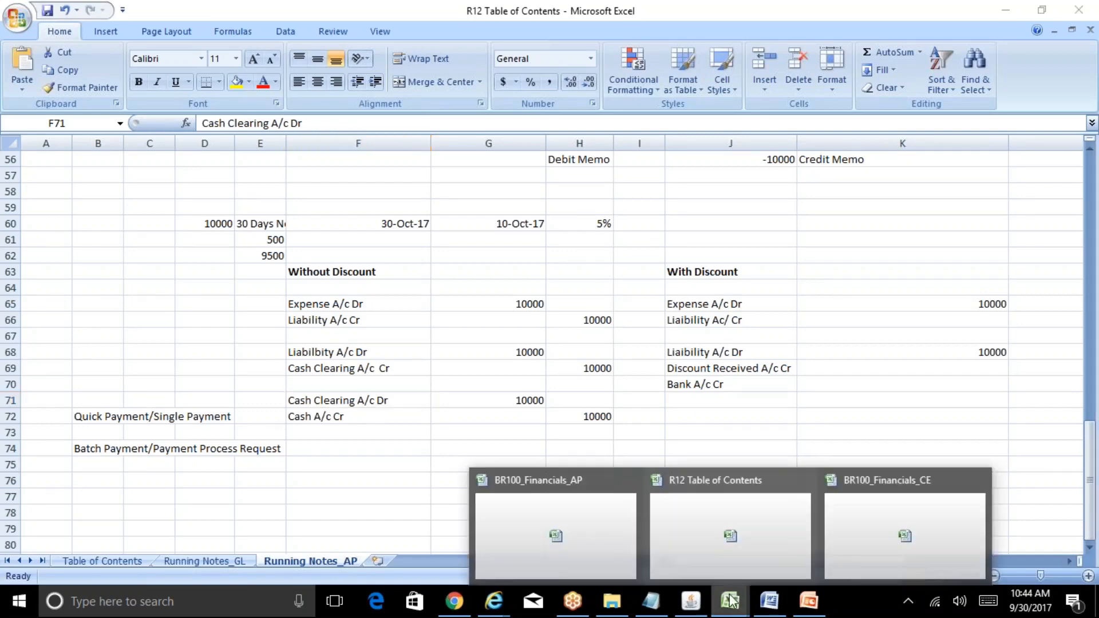
pyautogui.click(586, 547)
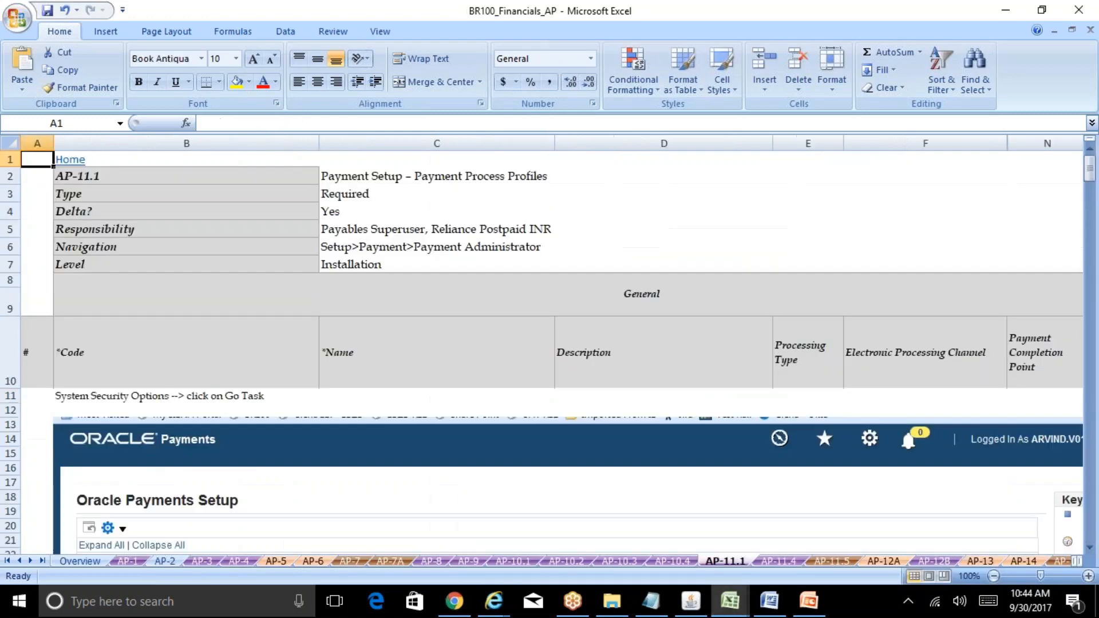
pyautogui.moveTo(1090, 169); pyautogui.dragTo(1094, 330)
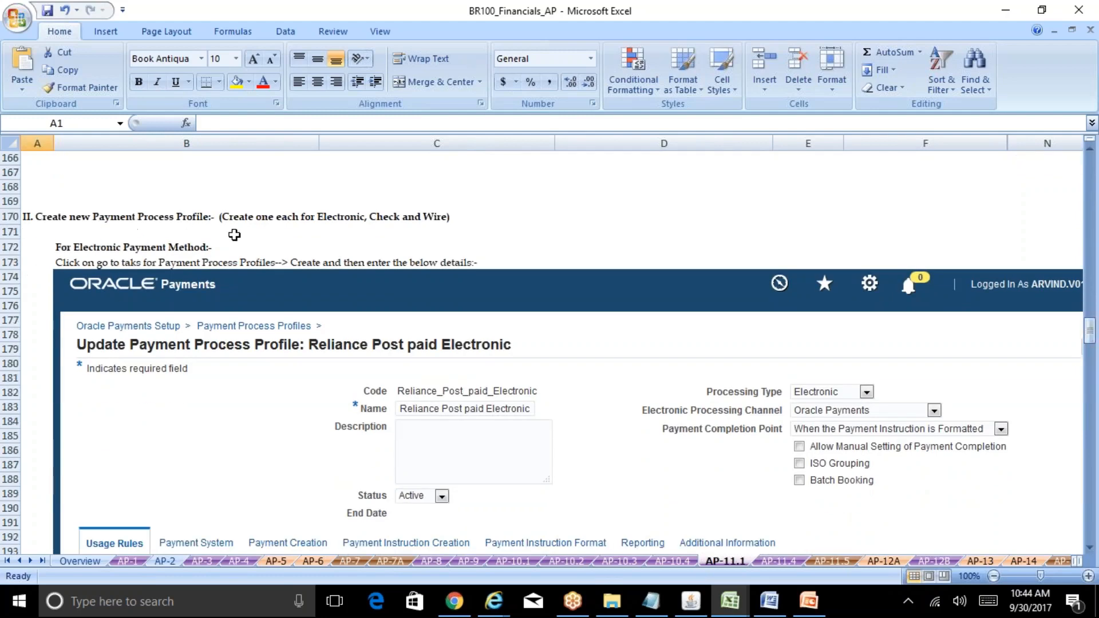
# Switch back to Internet Explorer and reopen the Payment Process Profiles task from the Oracle Payments Setup page
pyautogui.click(691, 601)
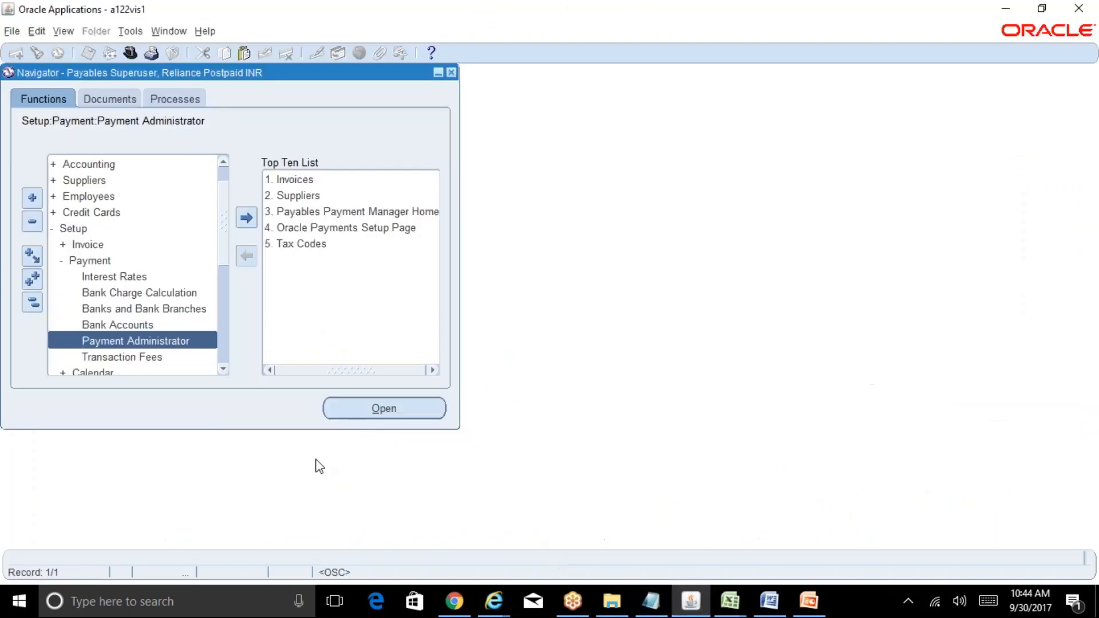
pyautogui.click(493, 601)
pyautogui.click(627, 568)
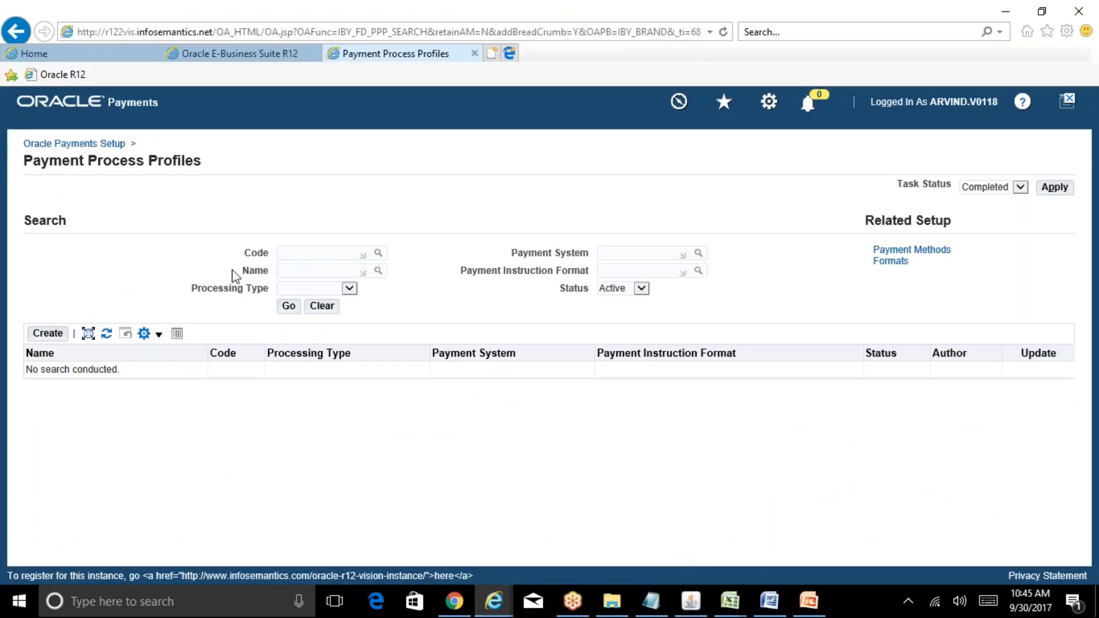
pyautogui.click(14, 32)
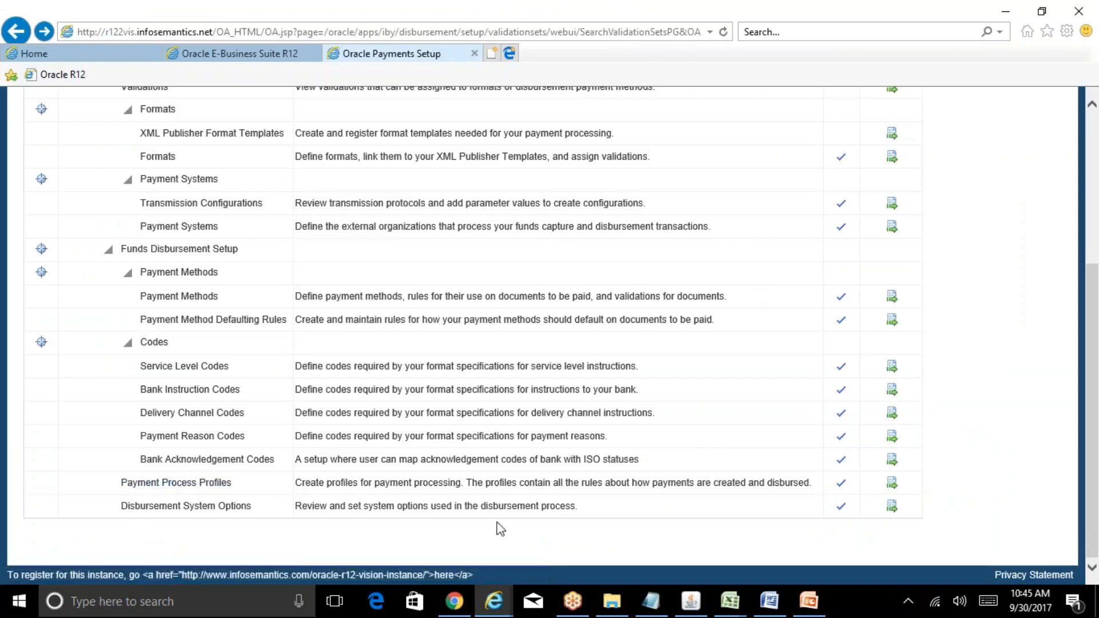
pyautogui.click(892, 483)
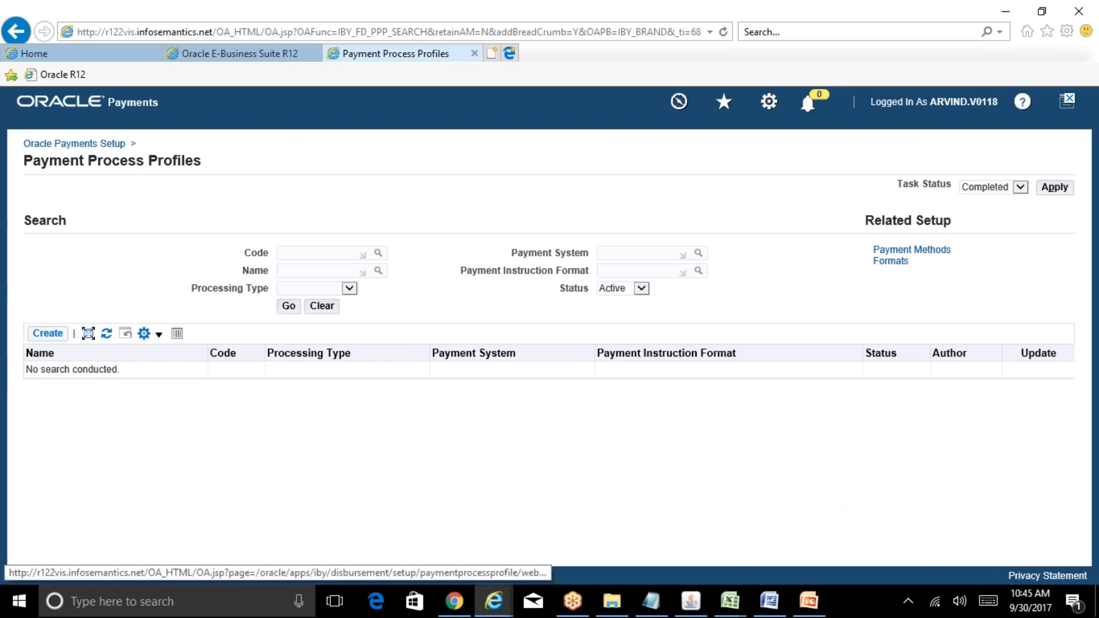
# View the blank Create Payment Process Profile form and cancel it
pyautogui.click(51, 334)
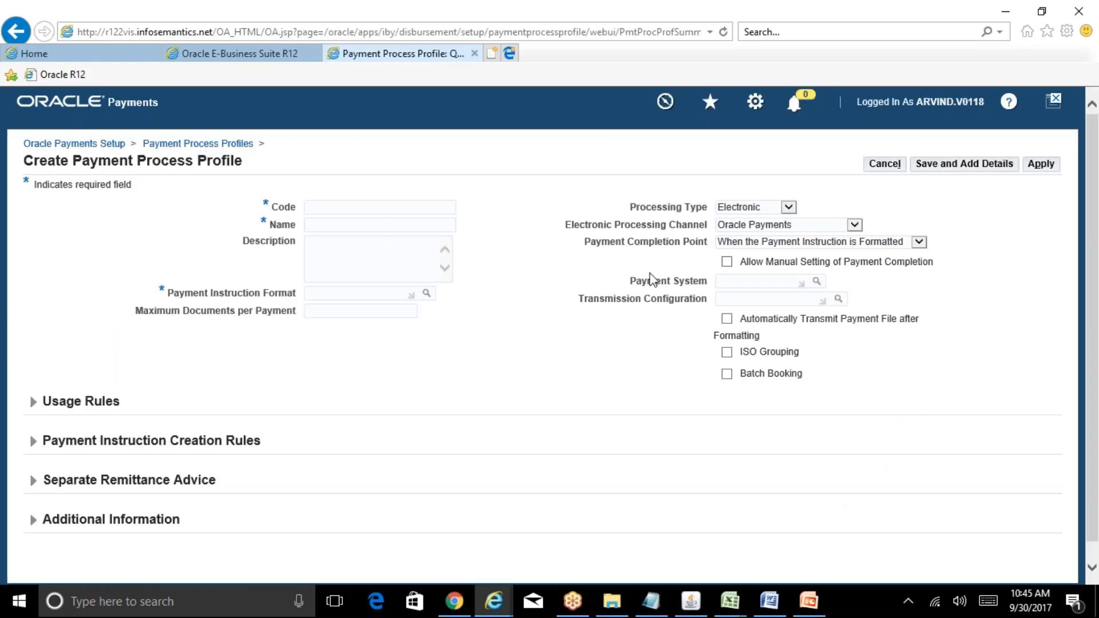
pyautogui.click(881, 166)
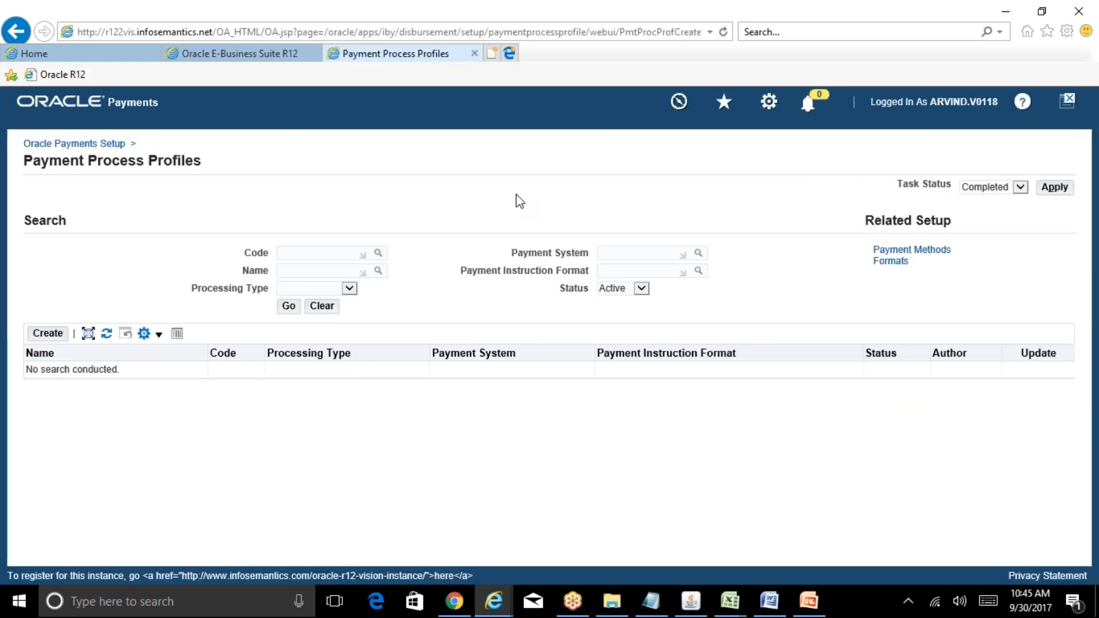
# Search the payment process profiles for code Rel%Ele% and open the Reliance Post paid Electronic profile for updating
pyautogui.click(297, 253)
pyautogui.write('Rel%Ele%')
pyautogui.press('Tab')
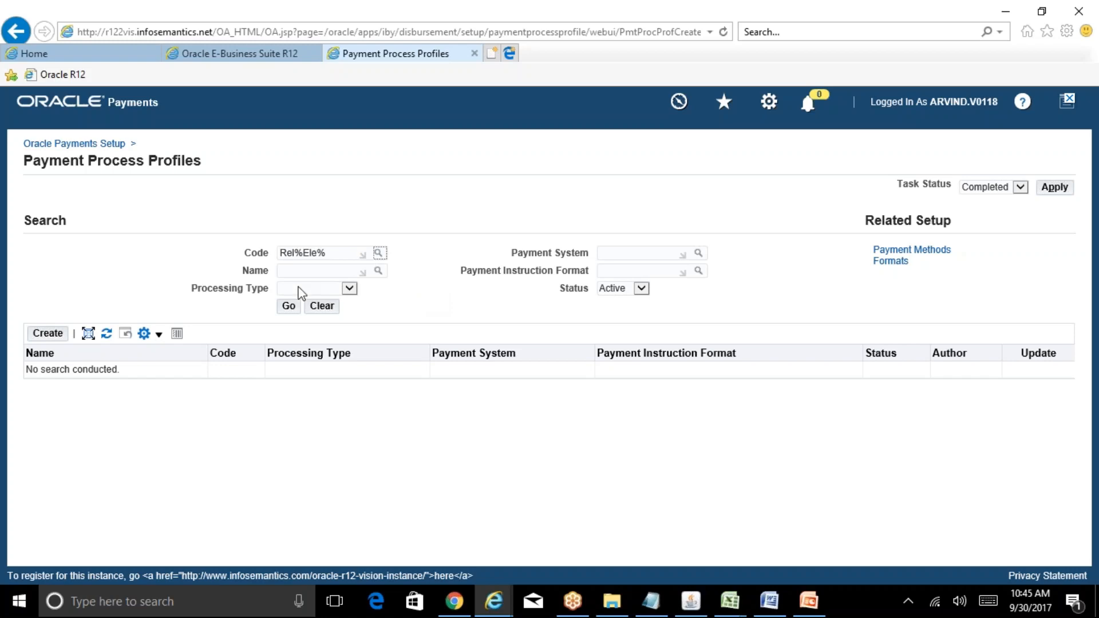
pyautogui.click(288, 309)
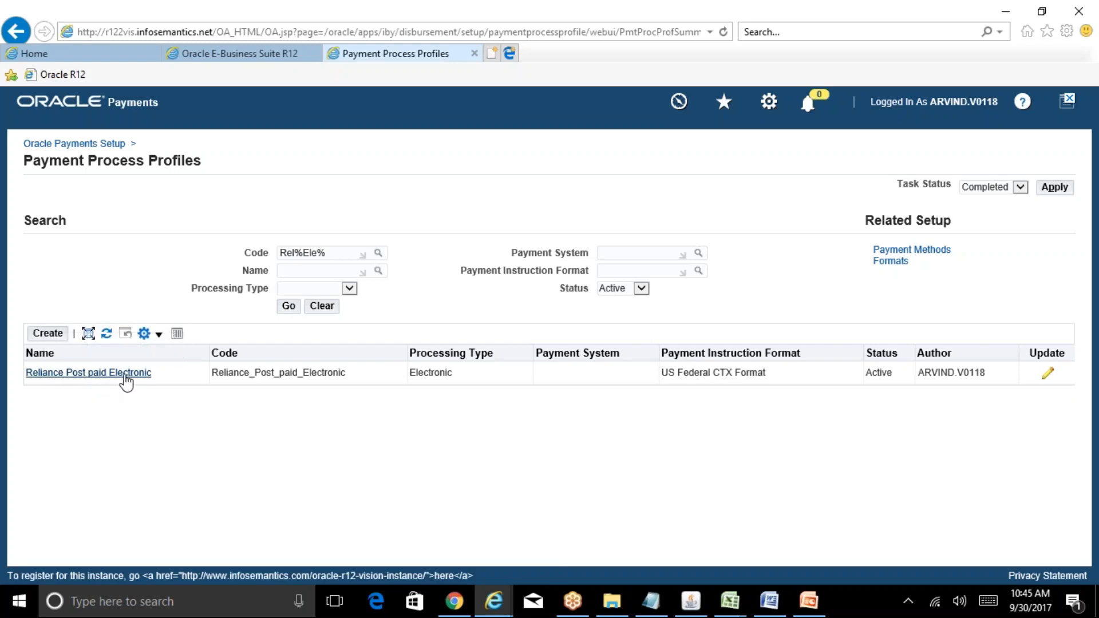
pyautogui.click(1049, 375)
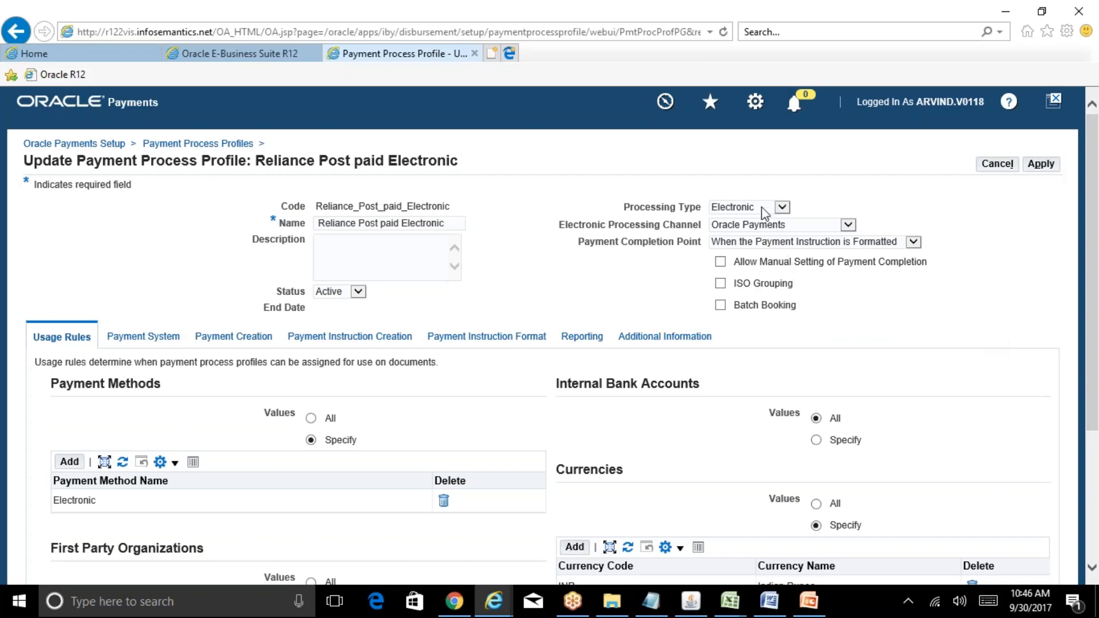
# Examine the Processing Type and Electronic Processing Channel options, keeping Electronic and Oracle Payments selected
pyautogui.click(780, 207)
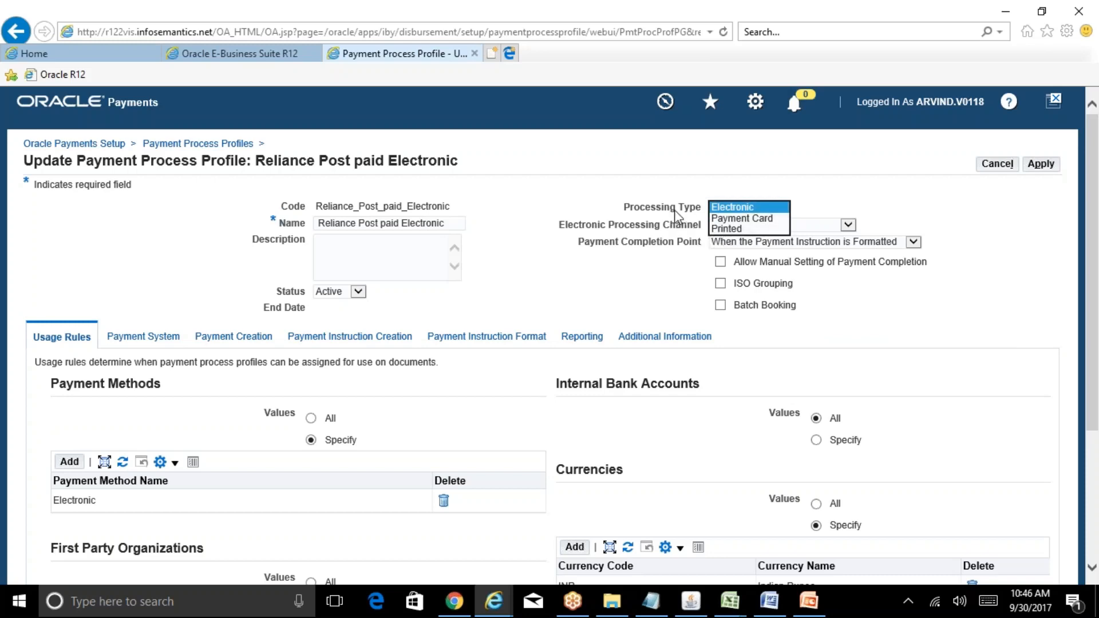
pyautogui.click(758, 207)
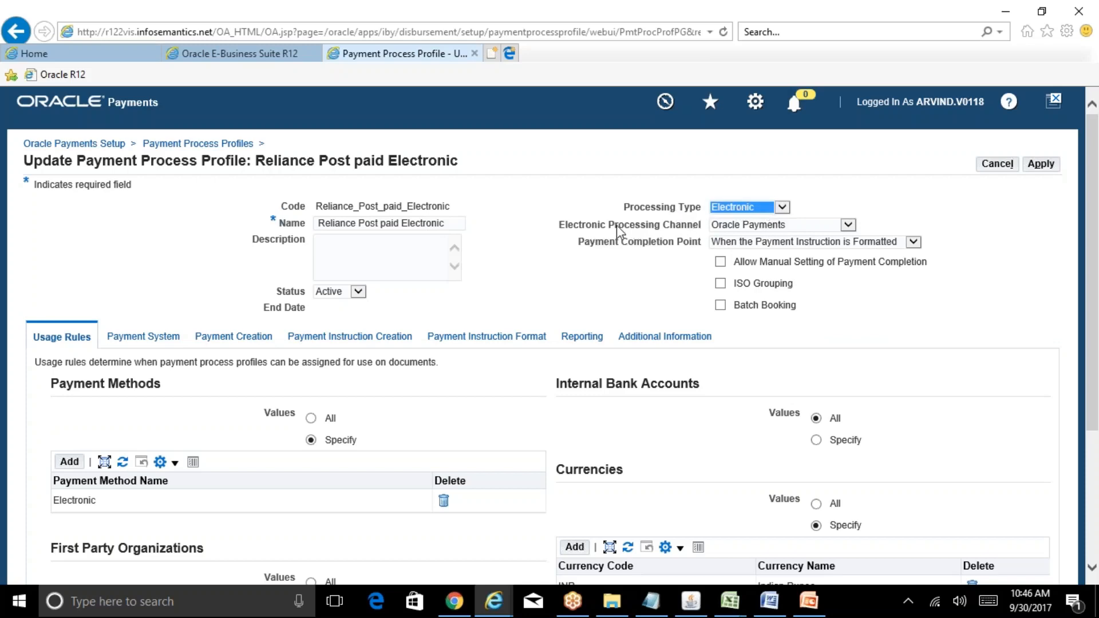
pyautogui.click(761, 226)
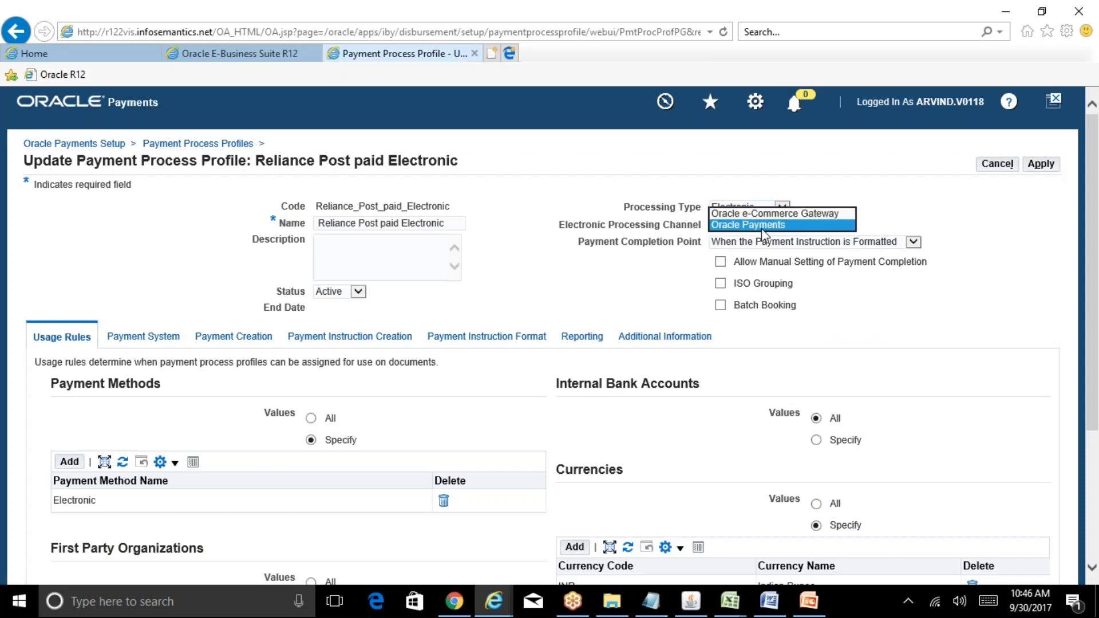
pyautogui.click(933, 318)
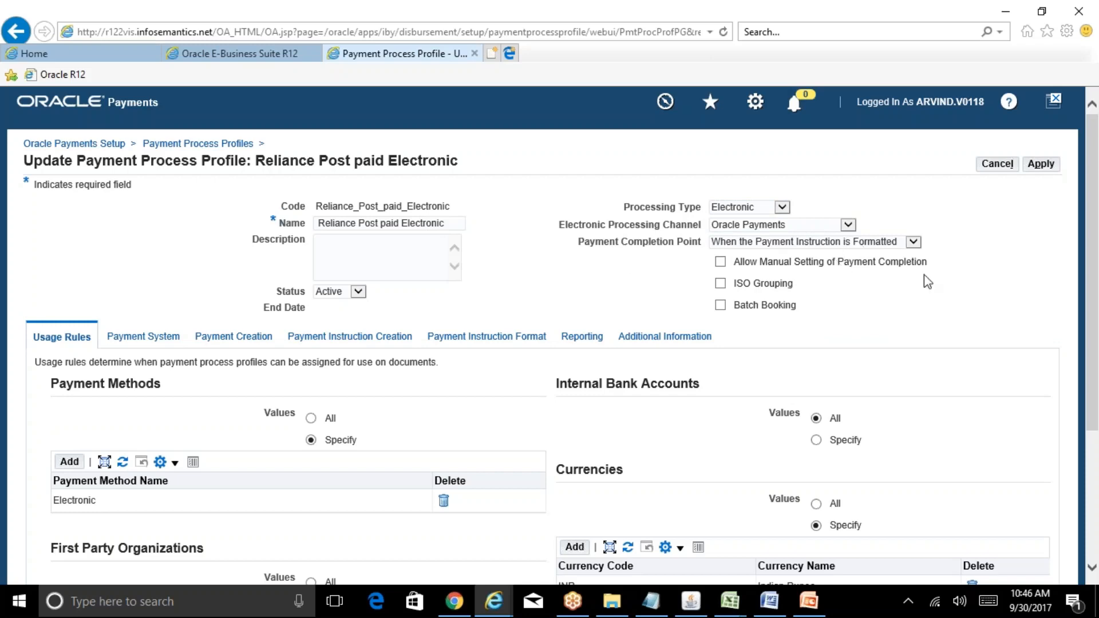
# Review the profile's usage rules for payment methods, first party organizations, internal bank accounts and currencies
pyautogui.moveTo(1096, 275); pyautogui.dragTo(1097, 404)
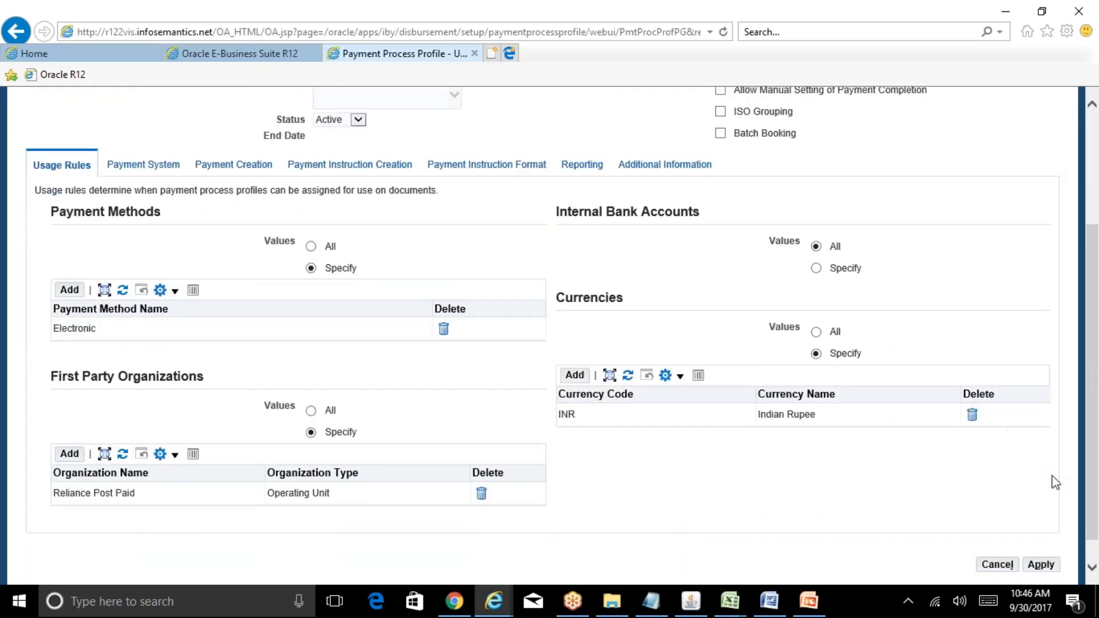
pyautogui.moveTo(1092, 499); pyautogui.dragTo(1097, 269)
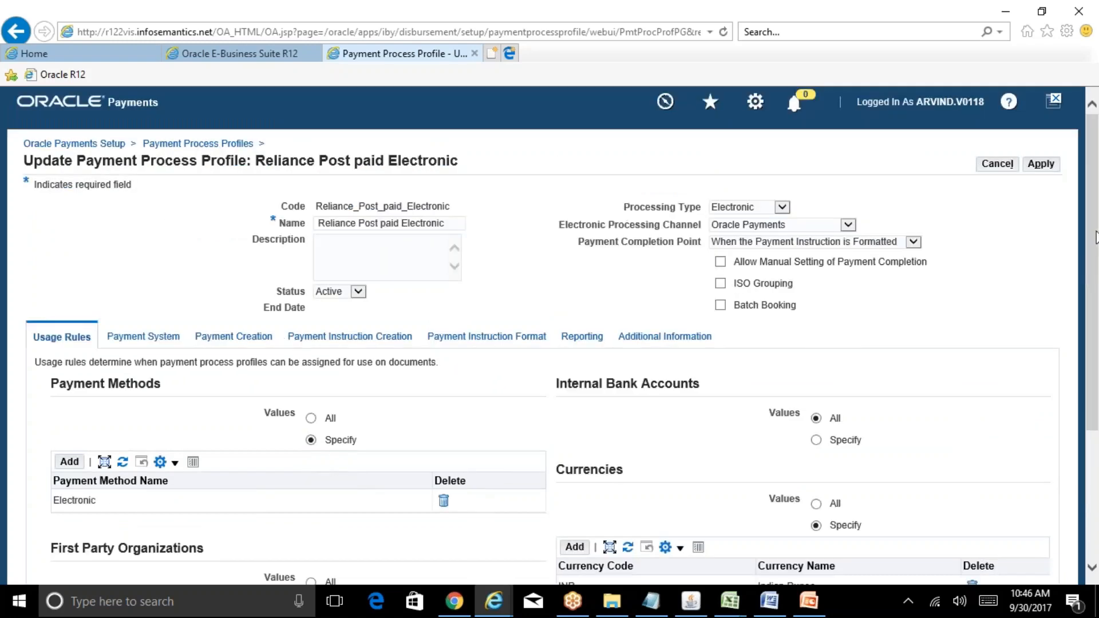
pyautogui.scroll(-3, 1097, 246)
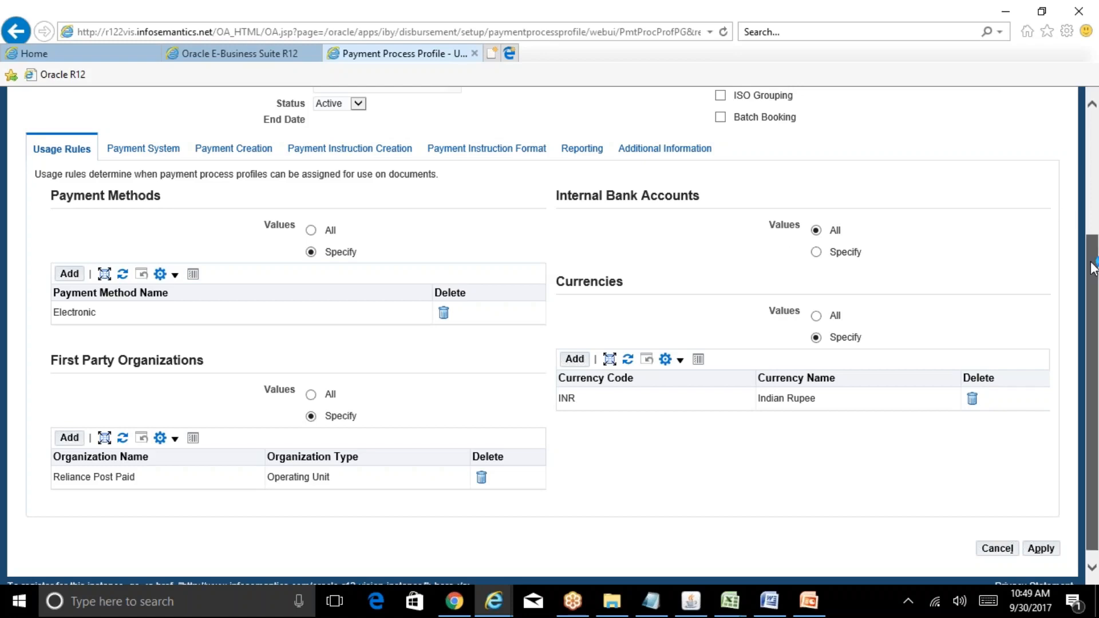
# Restrict the internal bank accounts to specified values and add ICICI_Savings Account, found by searching for ICICI%Sa%
pyautogui.moveTo(1093, 263); pyautogui.dragTo(1094, 238)
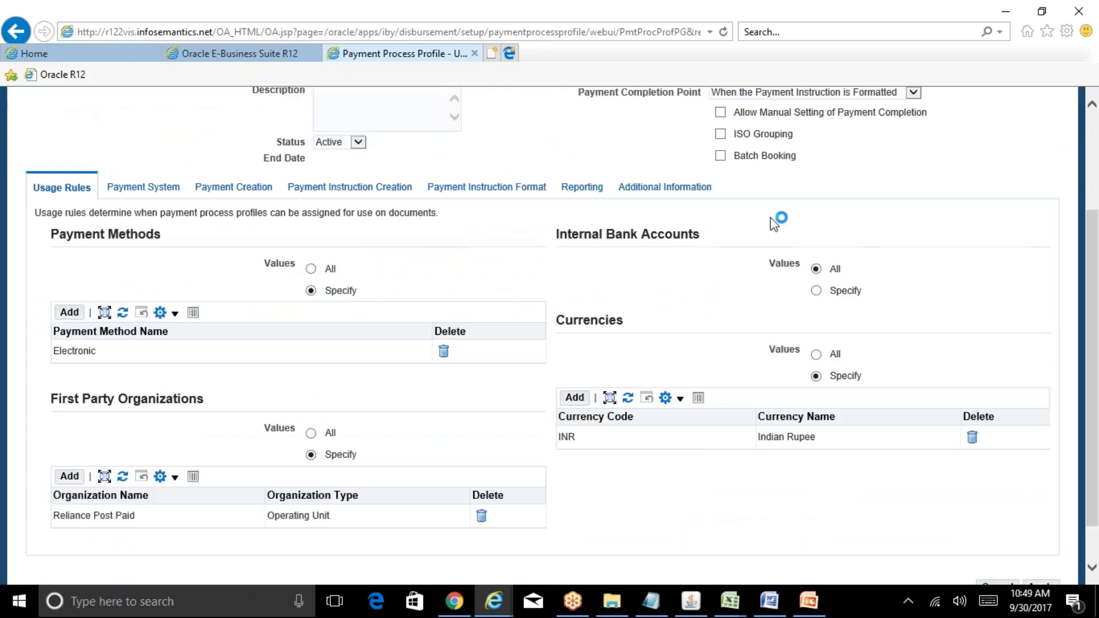
pyautogui.click(817, 294)
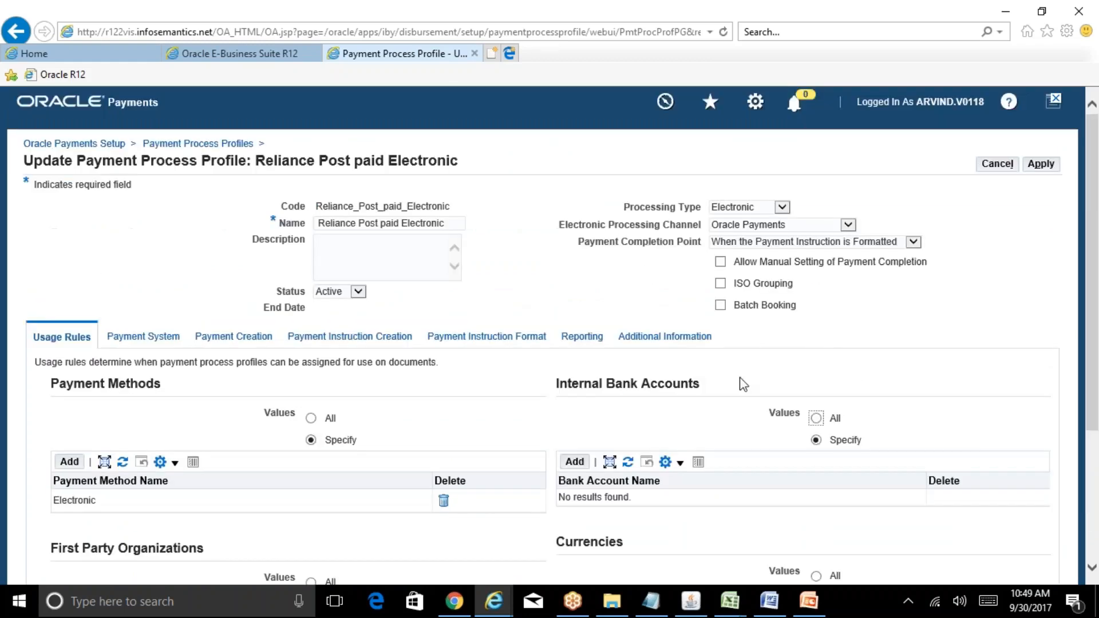
pyautogui.scroll(-3, 1094, 244)
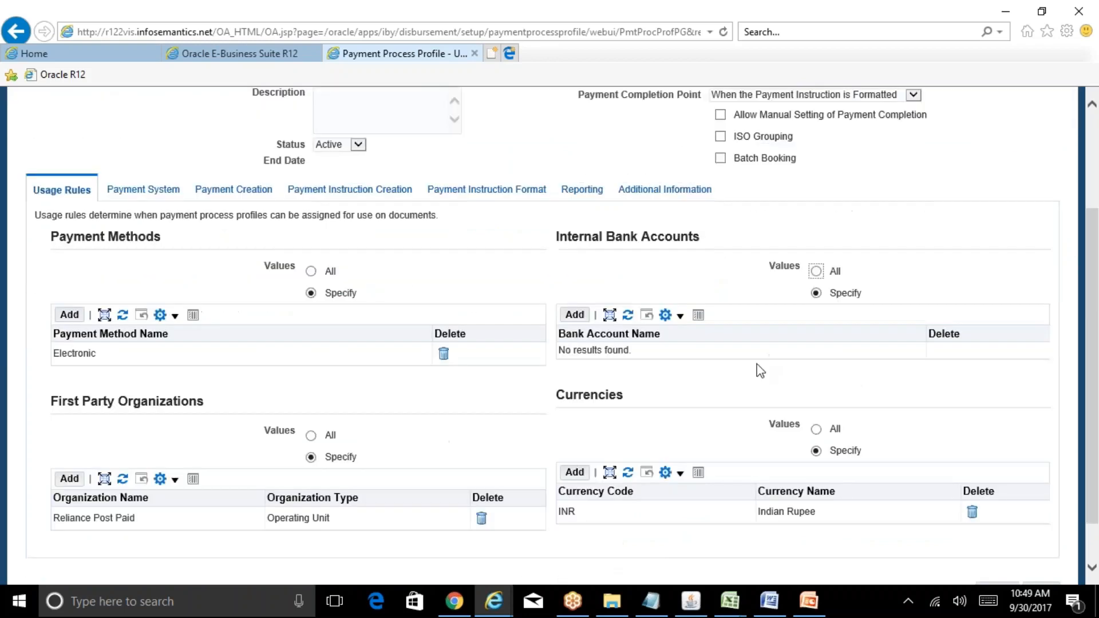
pyautogui.click(575, 316)
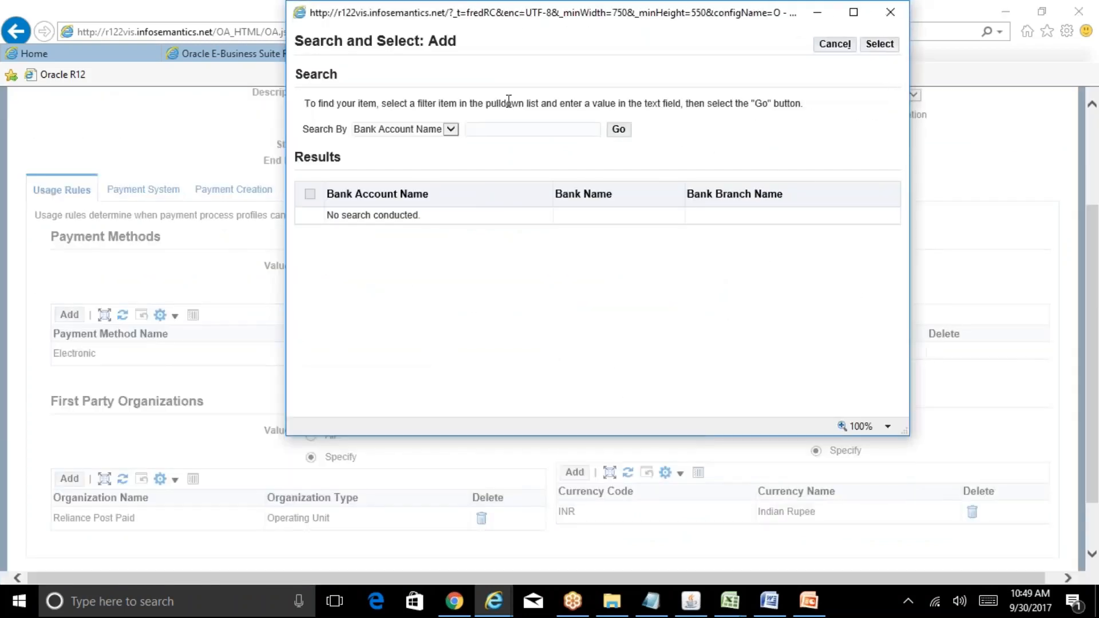
pyautogui.click(522, 126)
pyautogui.write('ICICI%Sa%')
pyautogui.click(619, 130)
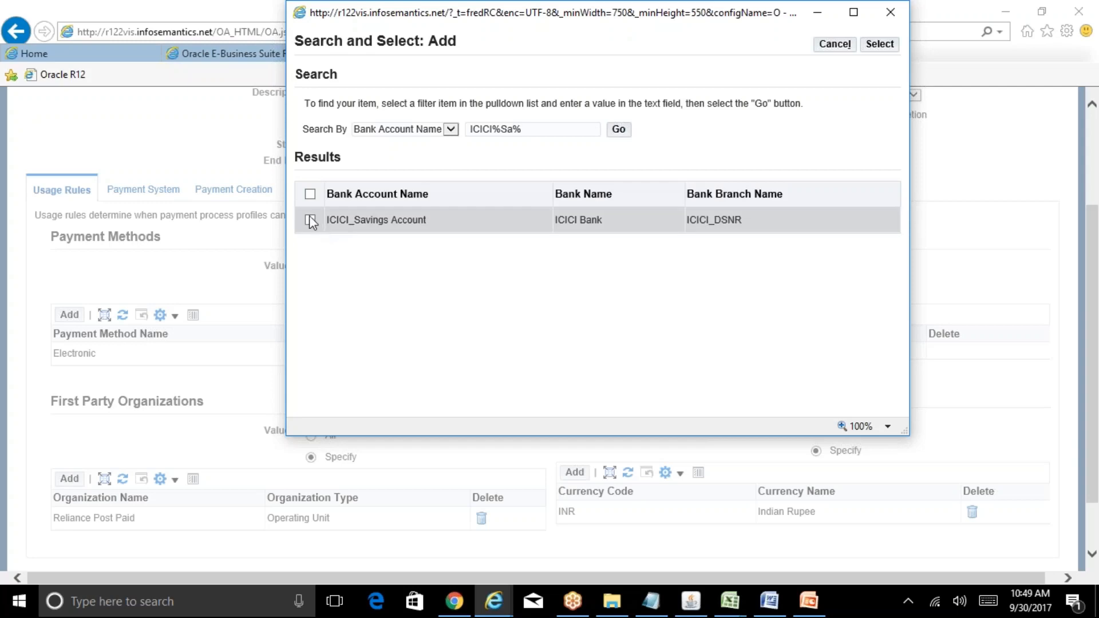
pyautogui.click(309, 220)
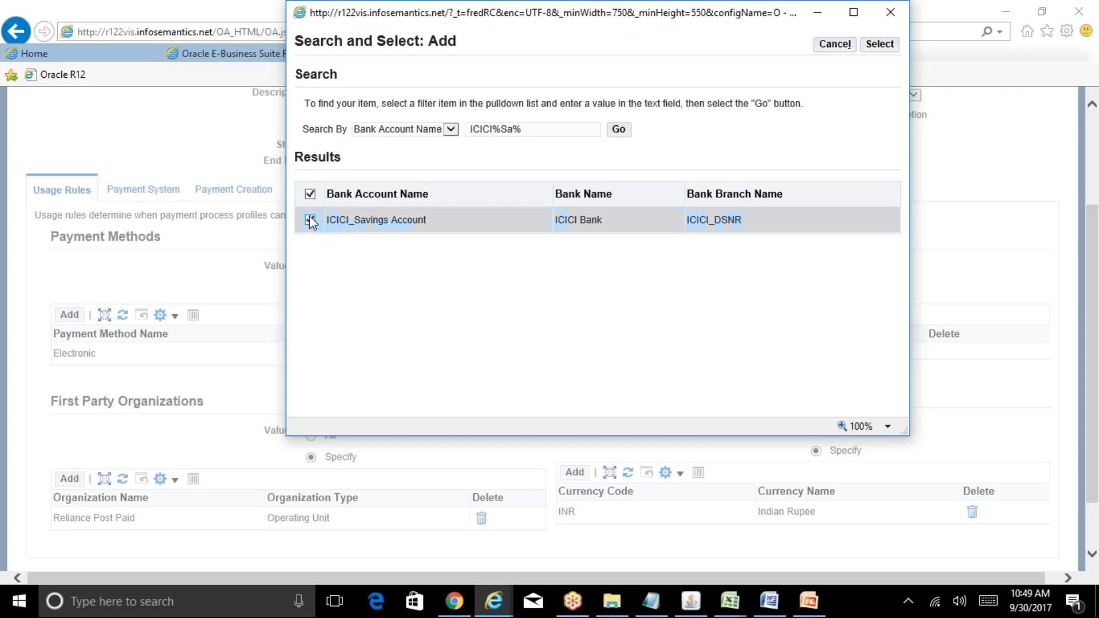
pyautogui.click(883, 45)
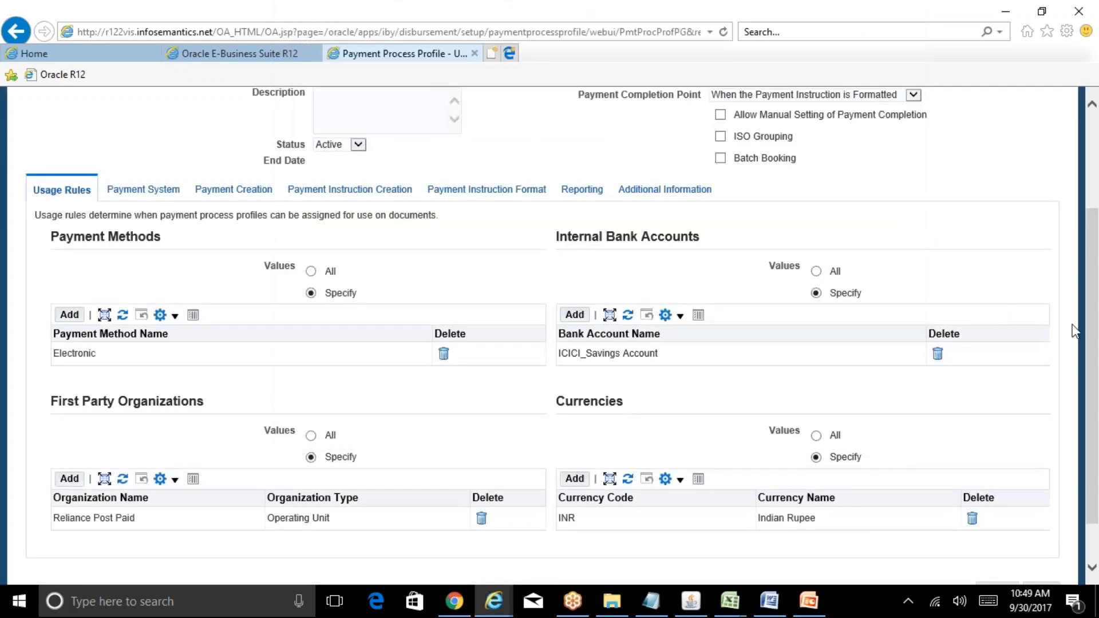
# Review the Reliance Post paid Electronic profile's header settings together with its four usage rule sections
pyautogui.scroll(3, 1094, 339)
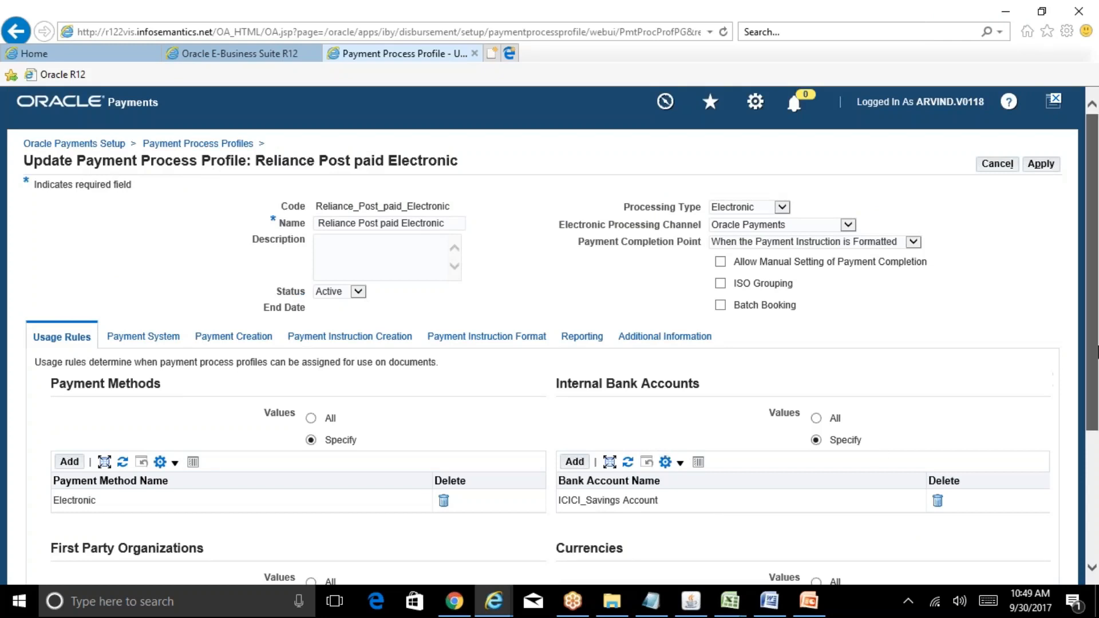
pyautogui.scroll(-1, 1097, 352)
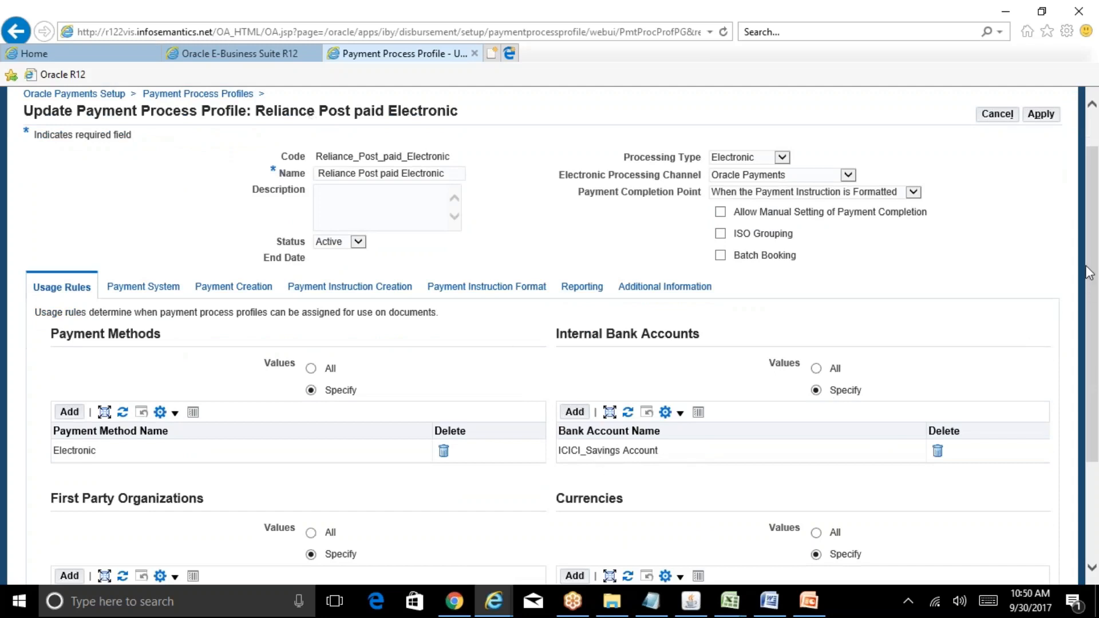
pyautogui.scroll(-1, 1093, 275)
pyautogui.moveTo(1097, 300); pyautogui.dragTo(1097, 276)
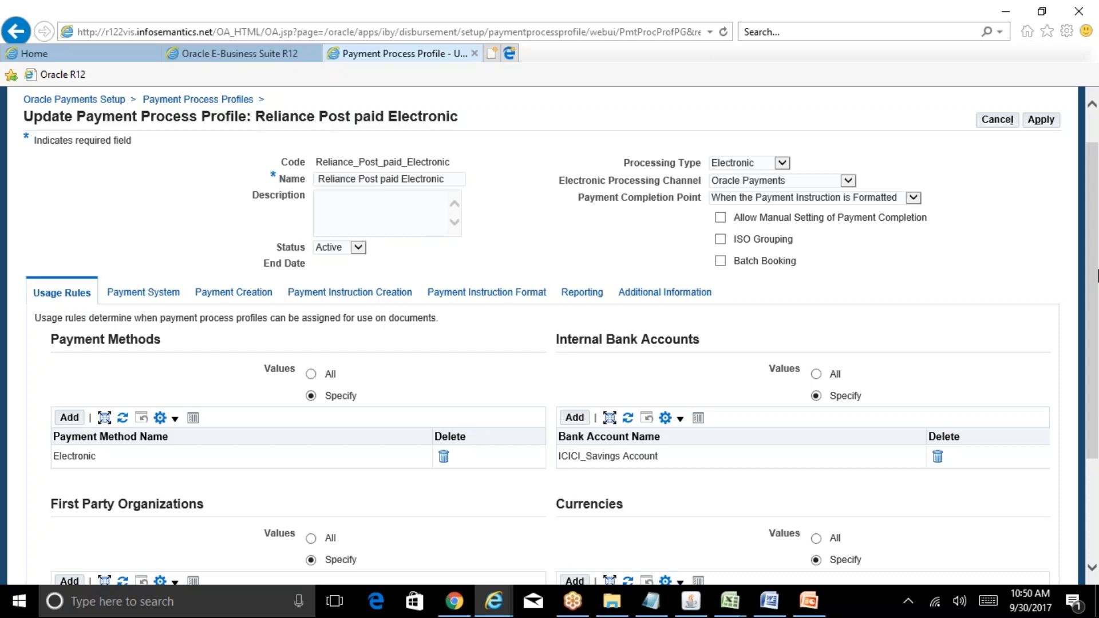
pyautogui.moveTo(1097, 276); pyautogui.dragTo(1097, 373)
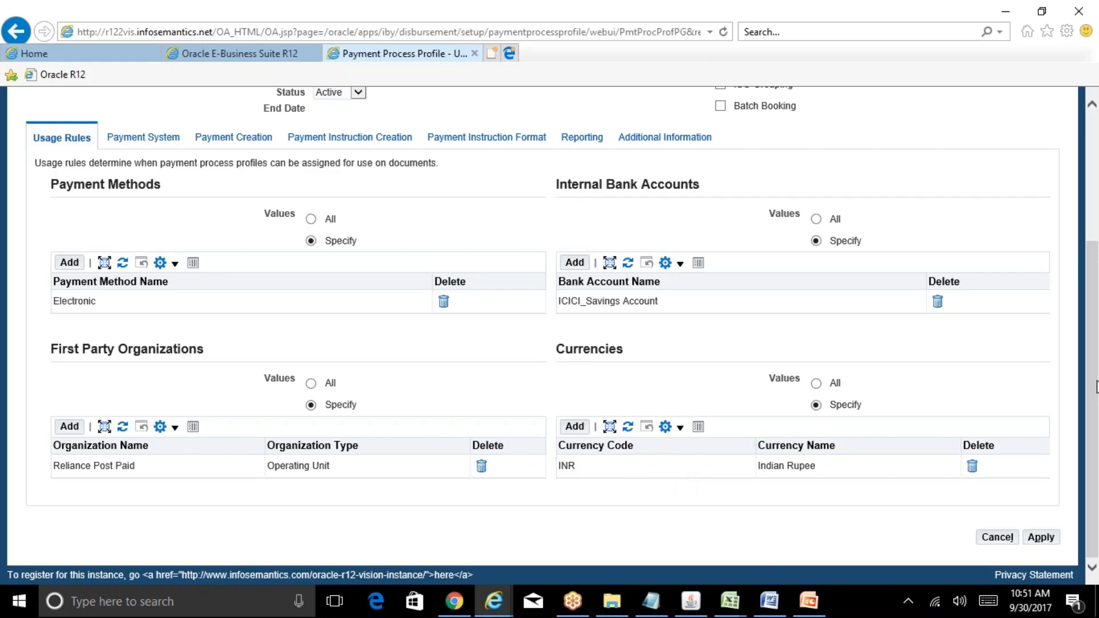
pyautogui.moveTo(1096, 380); pyautogui.dragTo(1096, 283)
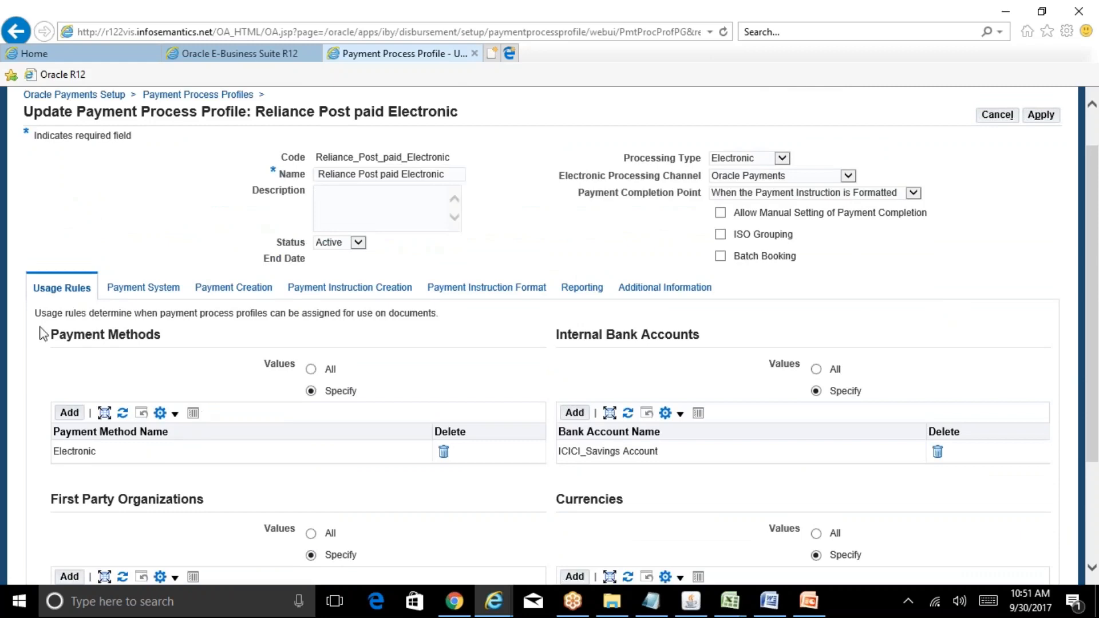
# Examine the profile's Payment System, Payment Creation and Payment Instruction Creation settings, including the payment grouping options
pyautogui.click(143, 289)
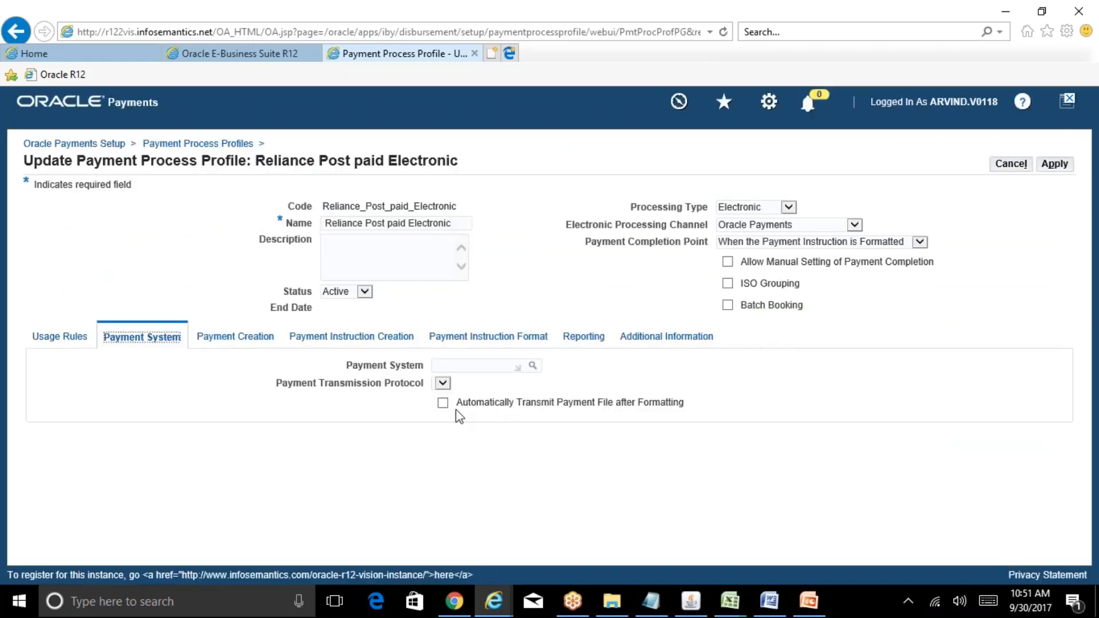
pyautogui.click(256, 345)
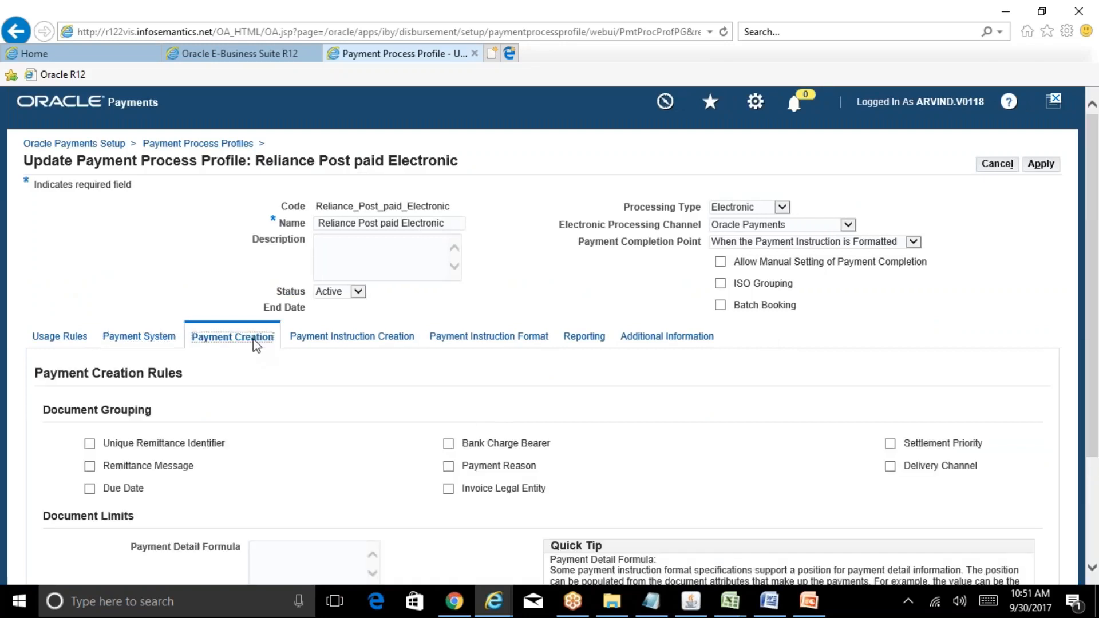
pyautogui.click(342, 341)
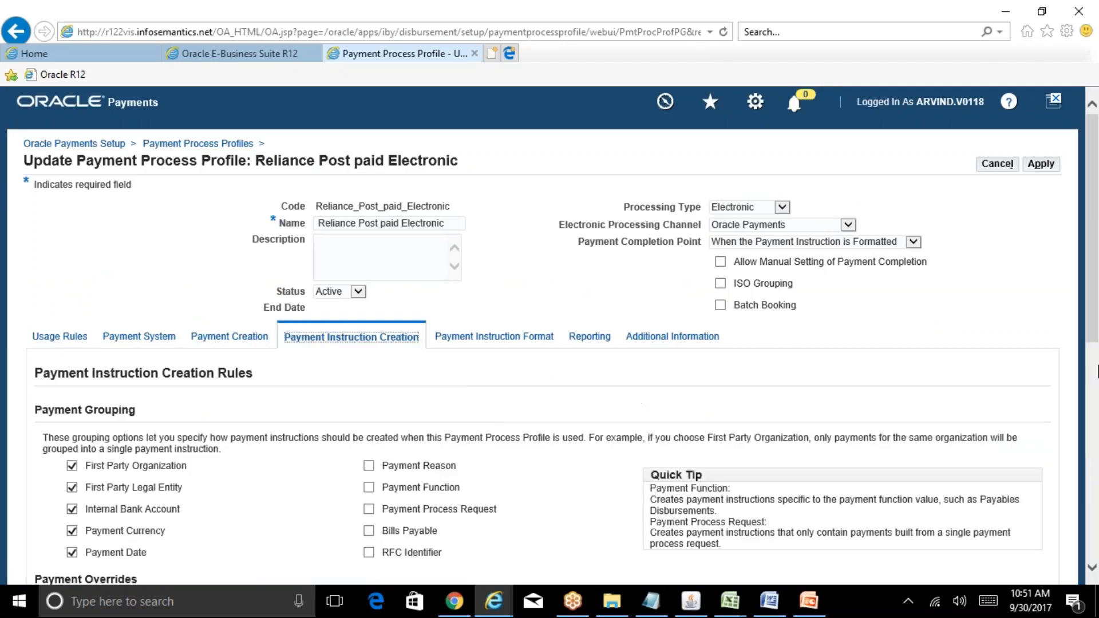
pyautogui.scroll(-3, 1095, 341)
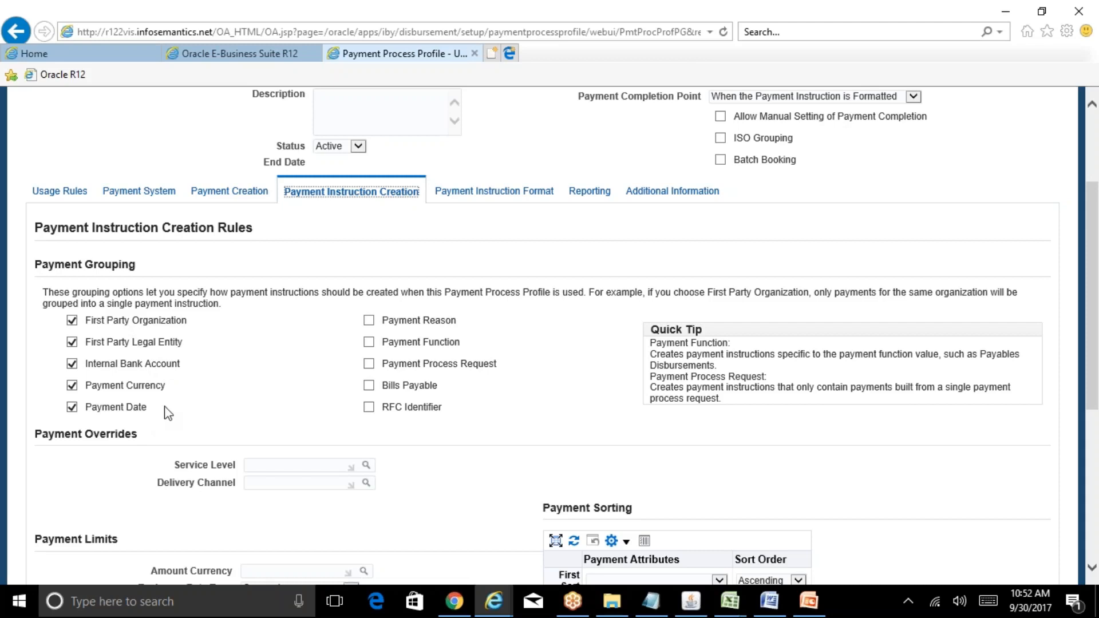
# Examine the Payment Instruction Format settings, keeping US Federal CTX Format as the payment instruction format
pyautogui.click(492, 191)
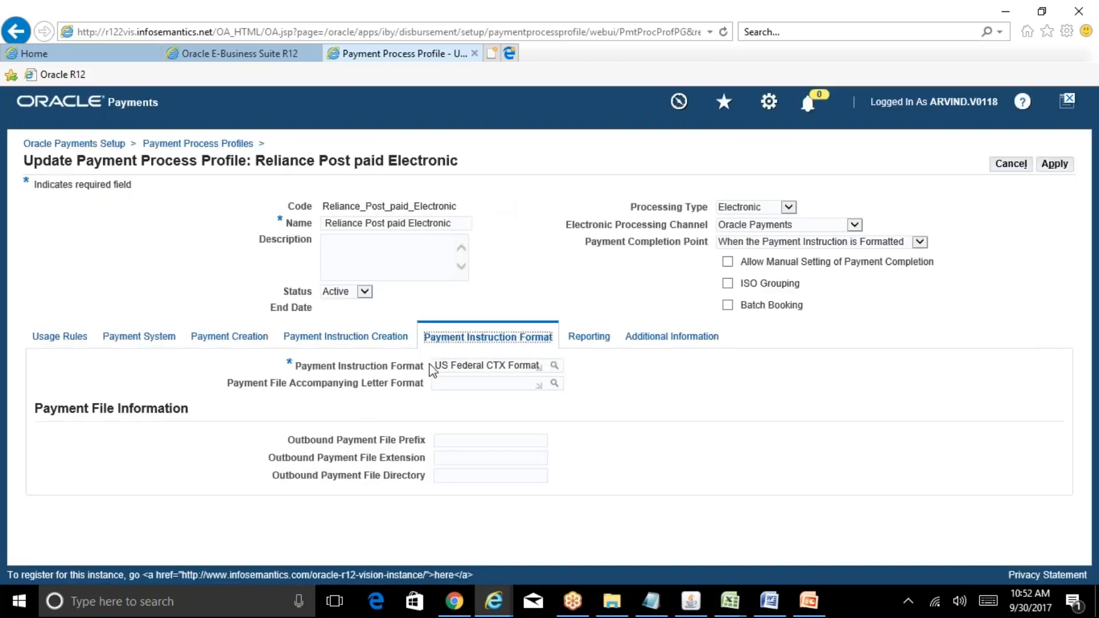
pyautogui.moveTo(435, 364); pyautogui.dragTo(572, 380)
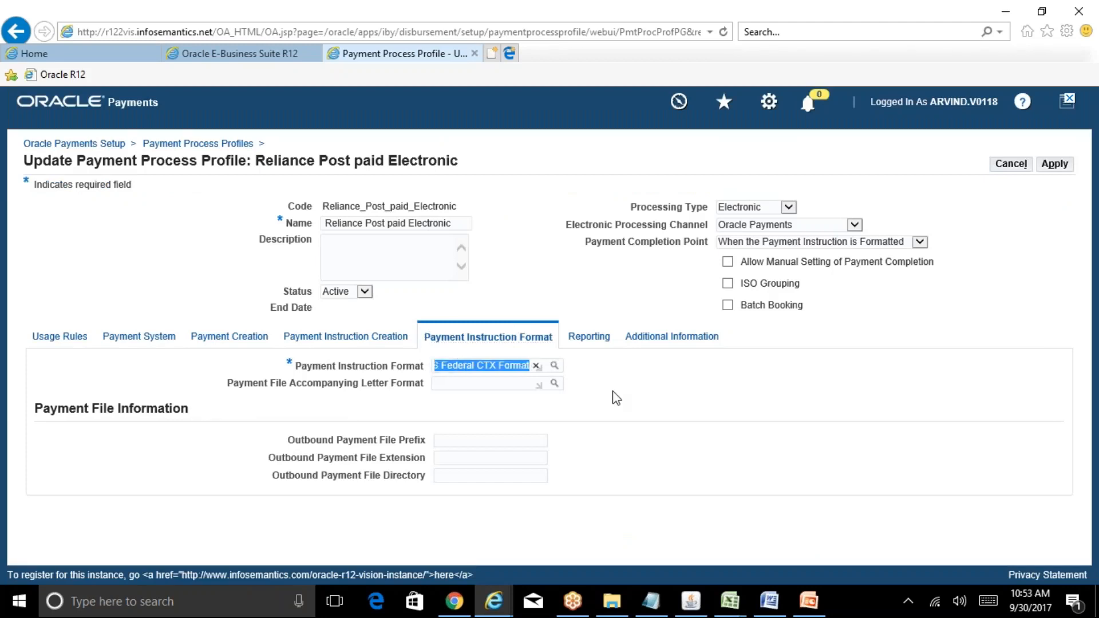
pyautogui.press('Home')
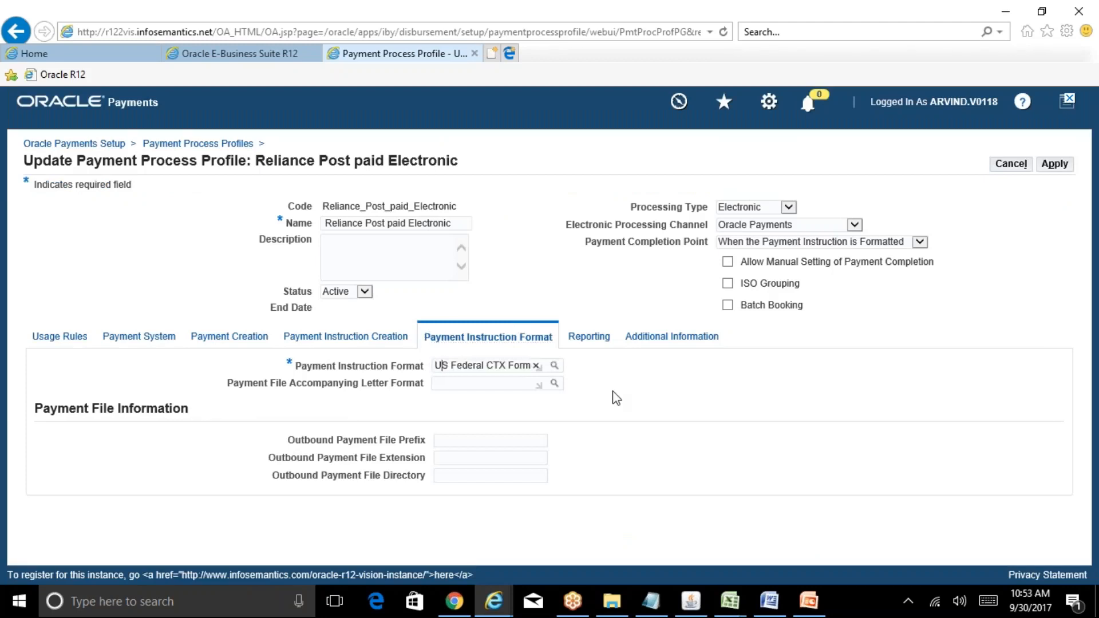
pyautogui.press('End')
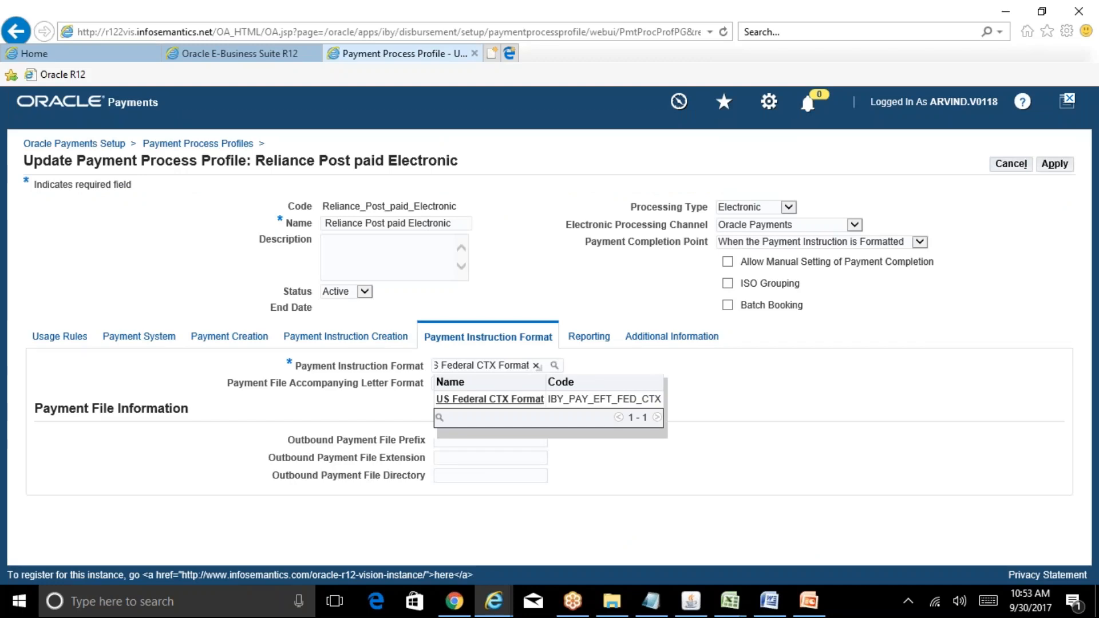
pyautogui.click(746, 405)
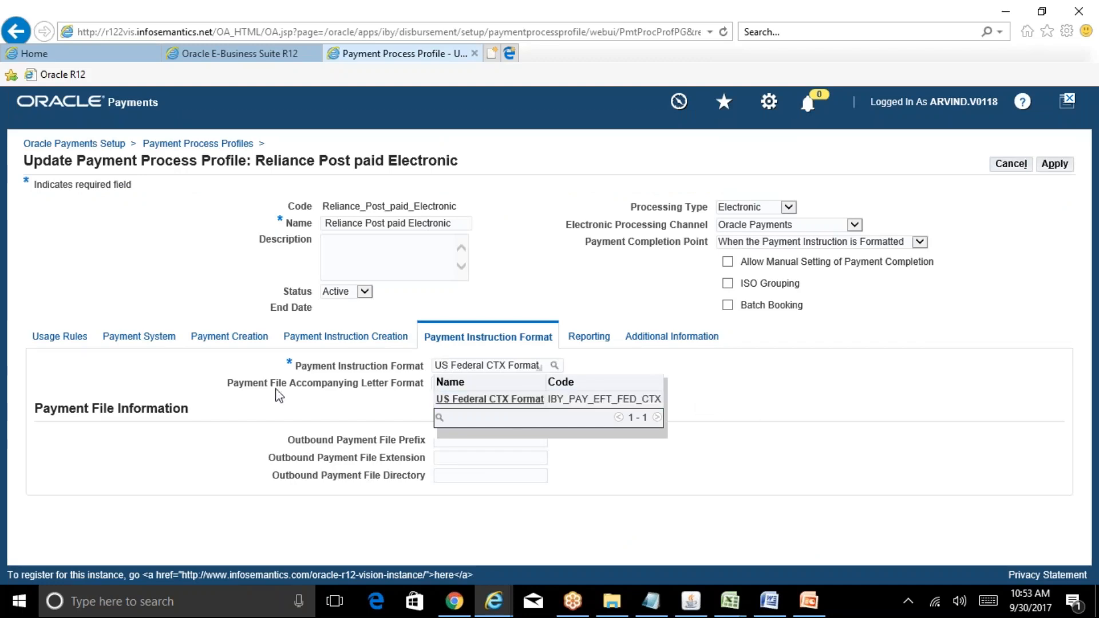
# Recheck the profile's usage rules, instruction format and creation rules, and view the Reporting and Additional Information sections
pyautogui.click(70, 337)
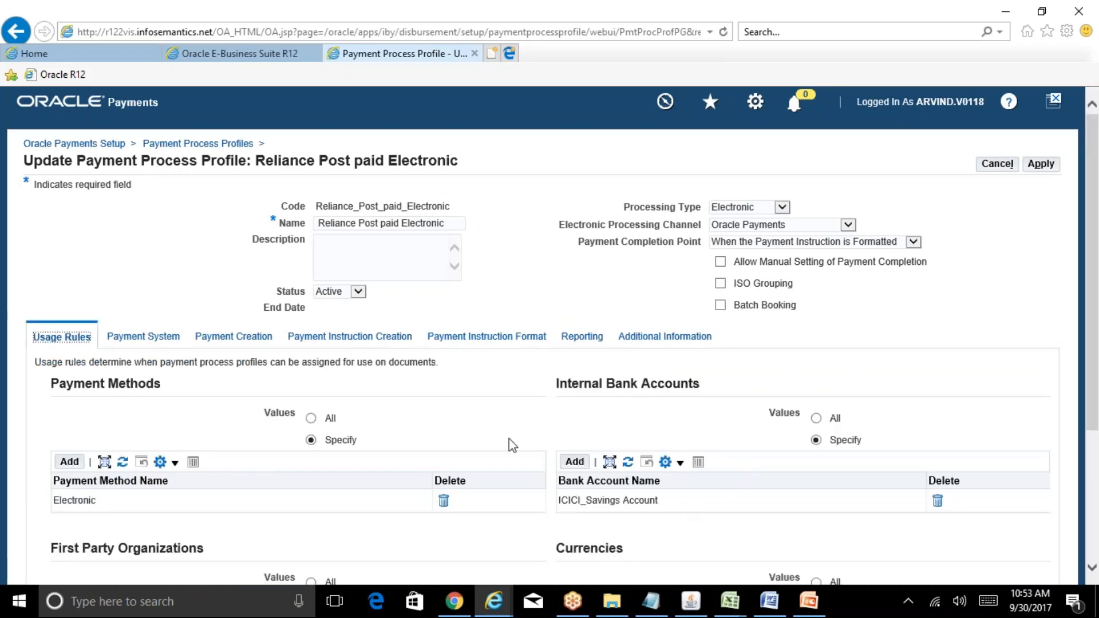
pyautogui.click(481, 337)
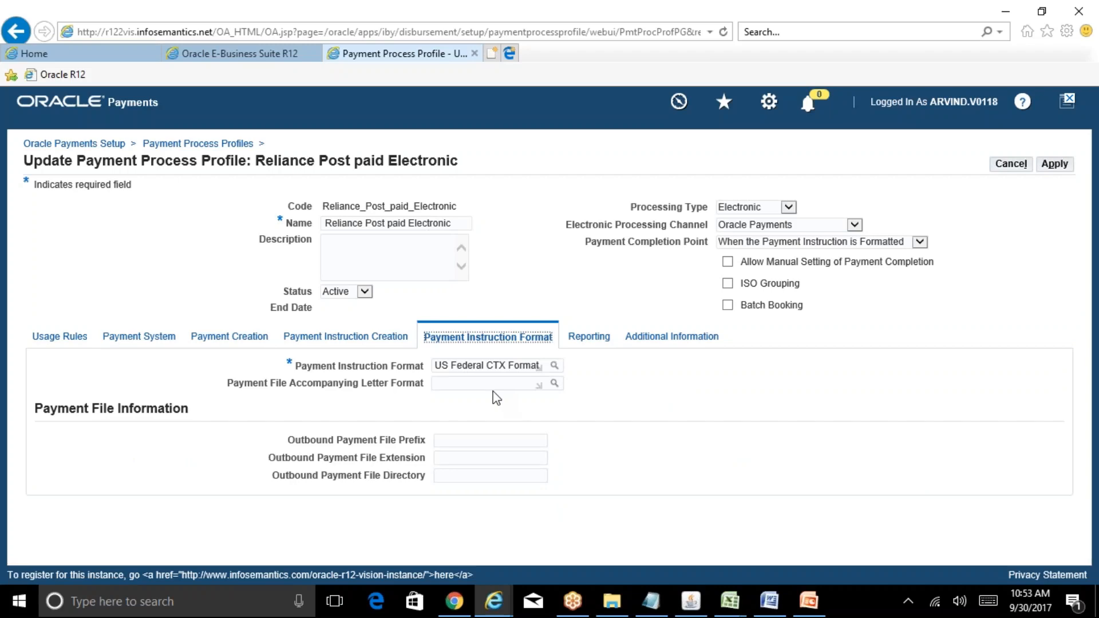
pyautogui.click(591, 341)
pyautogui.click(667, 339)
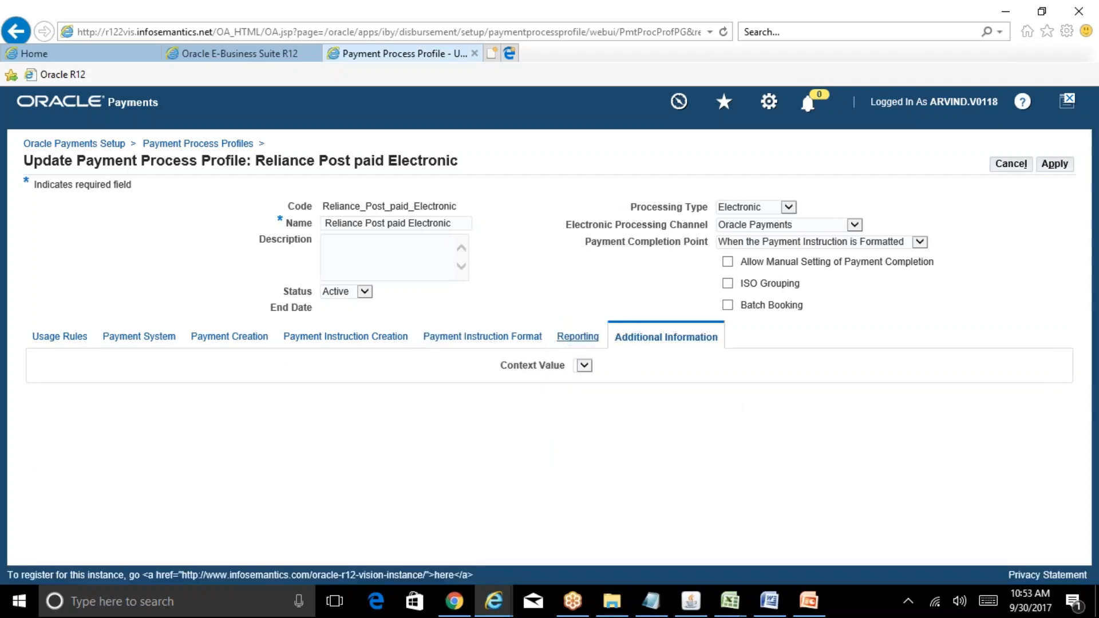
pyautogui.click(489, 338)
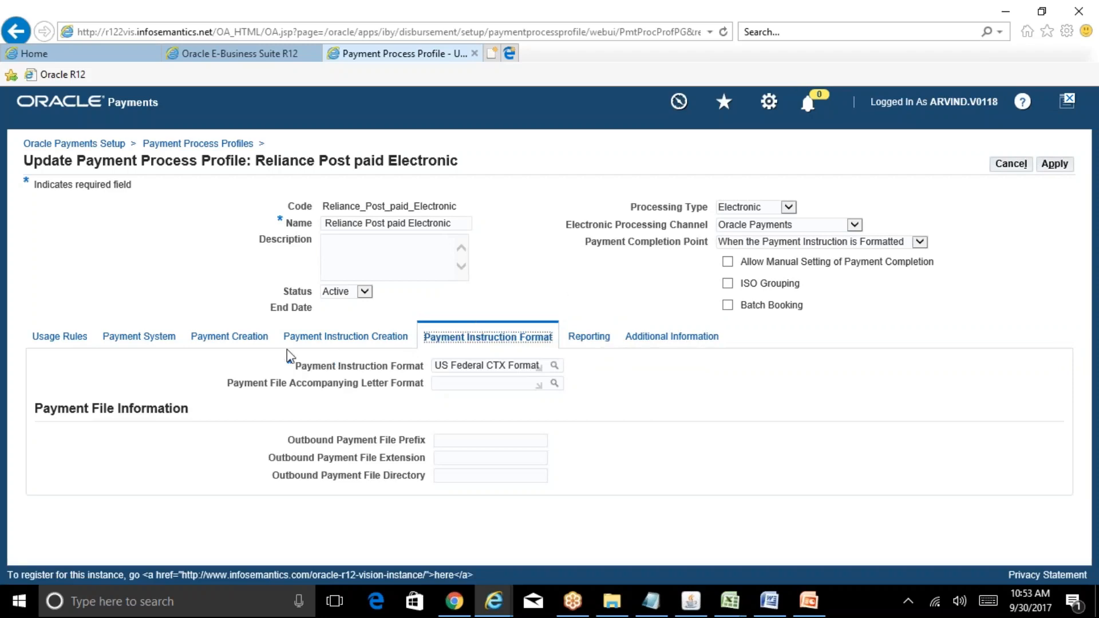
pyautogui.click(229, 337)
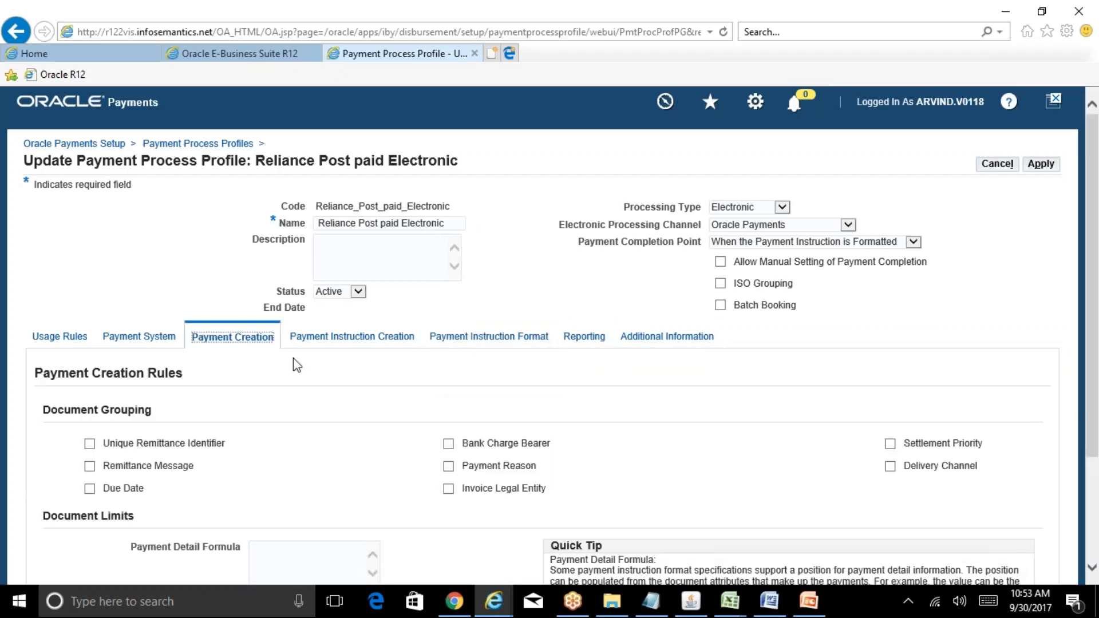
pyautogui.click(351, 337)
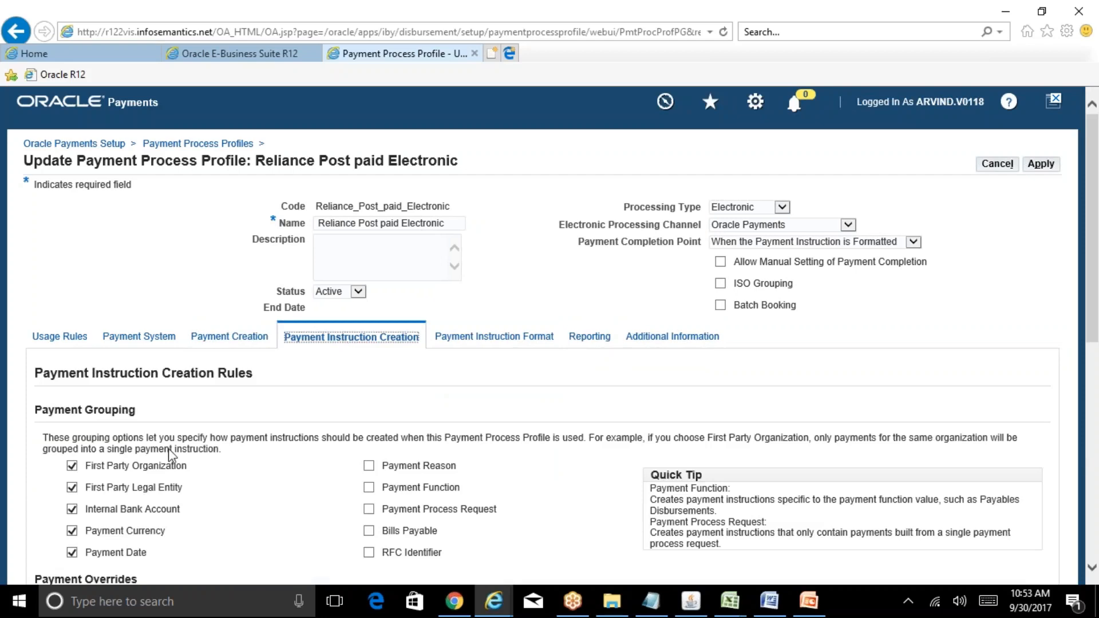
# Return to the usage rules and save the changes to the Reliance Post paid Electronic profile
pyautogui.click(86, 337)
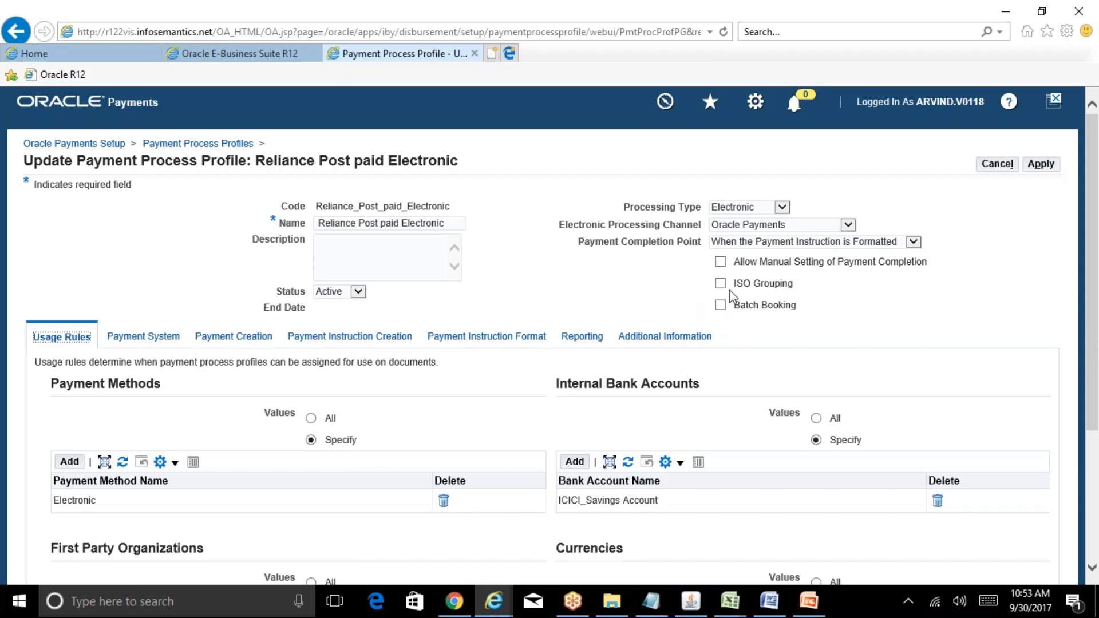
pyautogui.click(1041, 165)
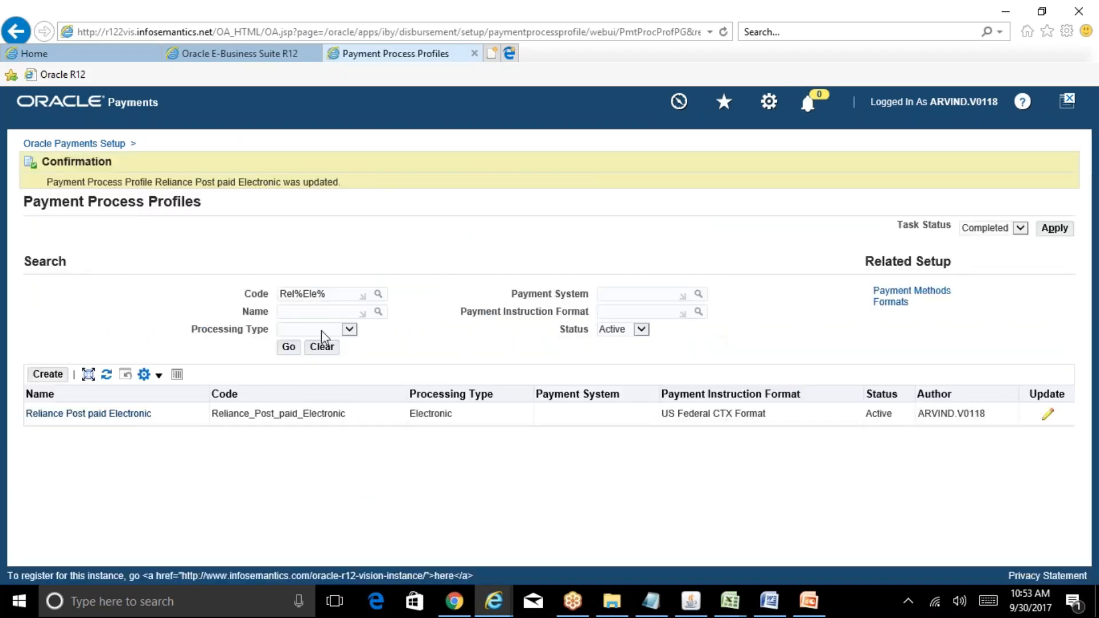
# Search the payment process profiles for code Rel%Che% and open the Reliance Post Paid Check profile for updating
pyautogui.click(333, 293)
pyautogui.press('BackSpace')
pyautogui.press('BackSpace')
pyautogui.press('BackSpace')
pyautogui.press('BackSpace')
pyautogui.write('Che%')
pyautogui.click(290, 350)
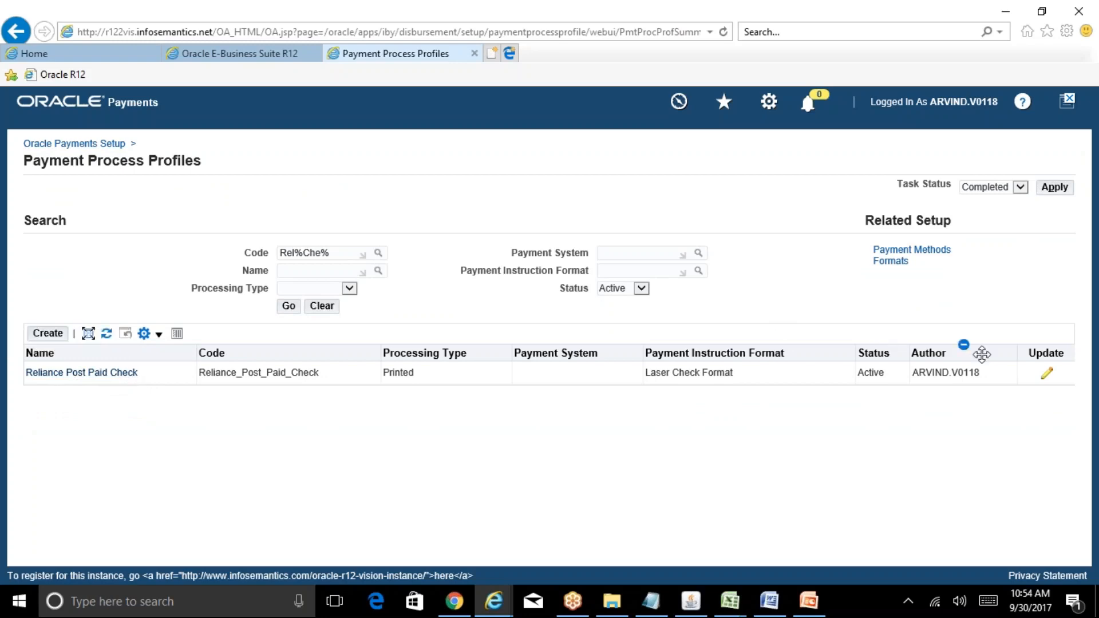
pyautogui.click(1047, 373)
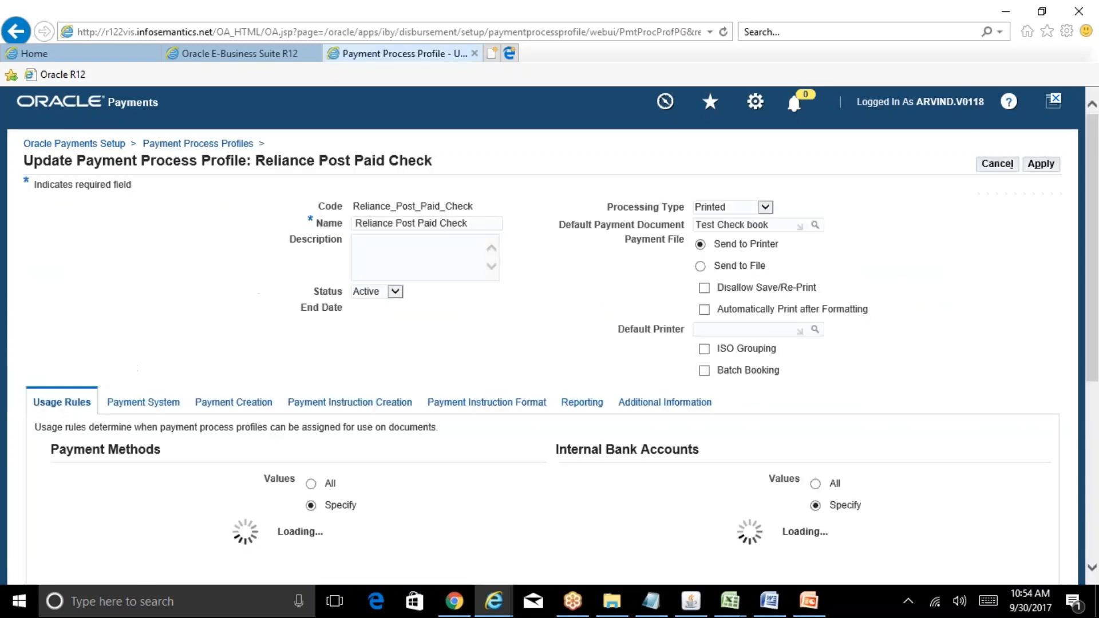
# Add ICICI_Savings Account to the check profile's internal bank accounts using the search ICIC%, and remove Test India Bank Account1
pyautogui.scroll(-4, 635, 364)
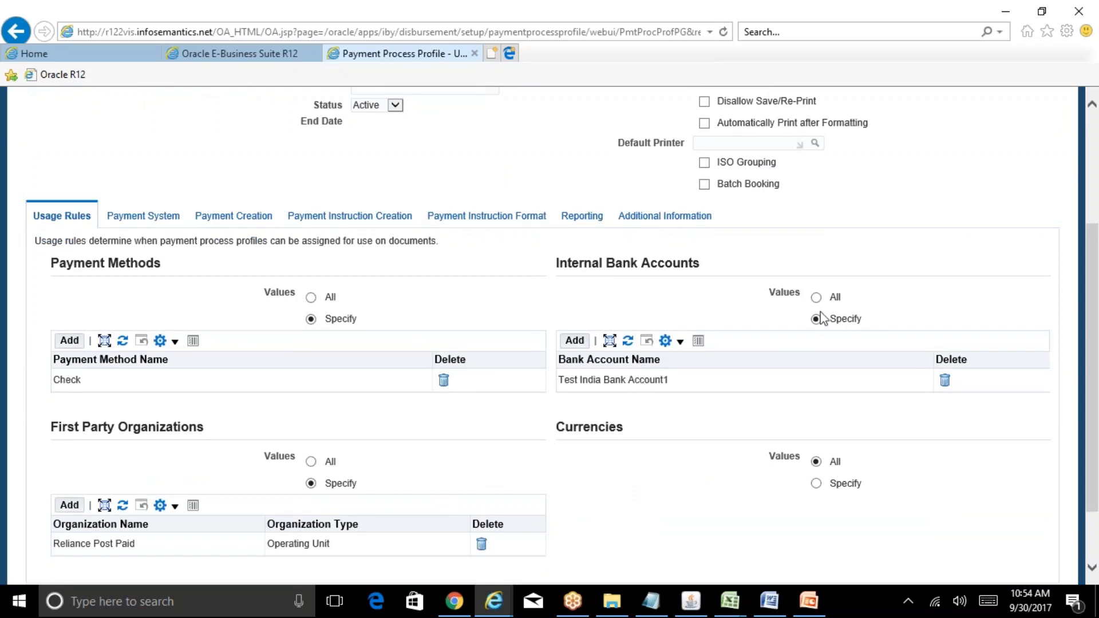
pyautogui.click(576, 342)
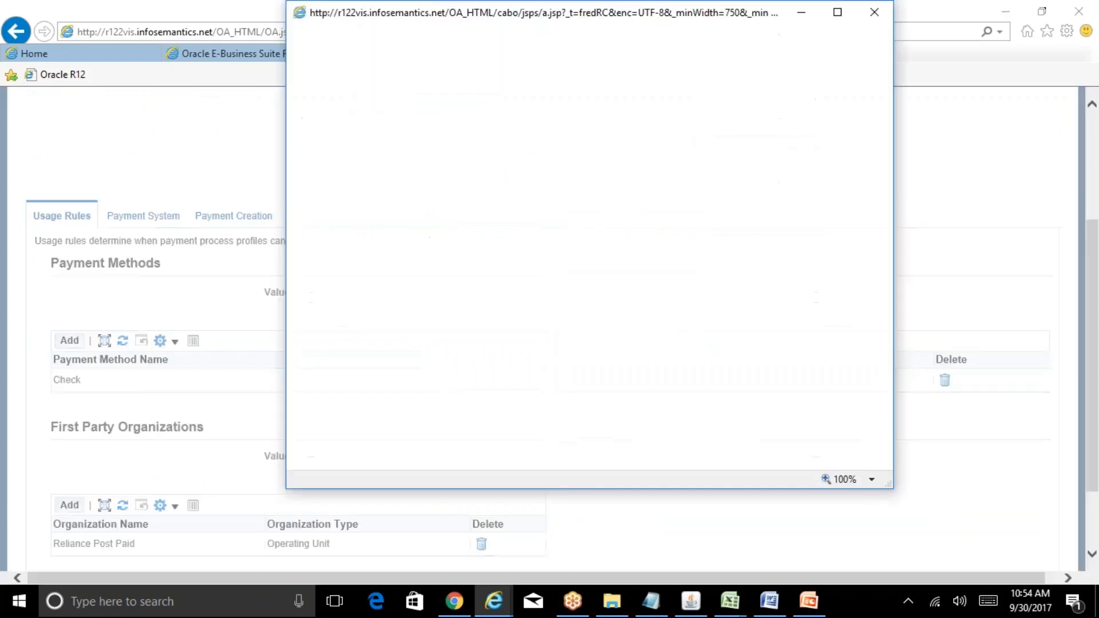
pyautogui.click(490, 130)
pyautogui.write('ICIC%')
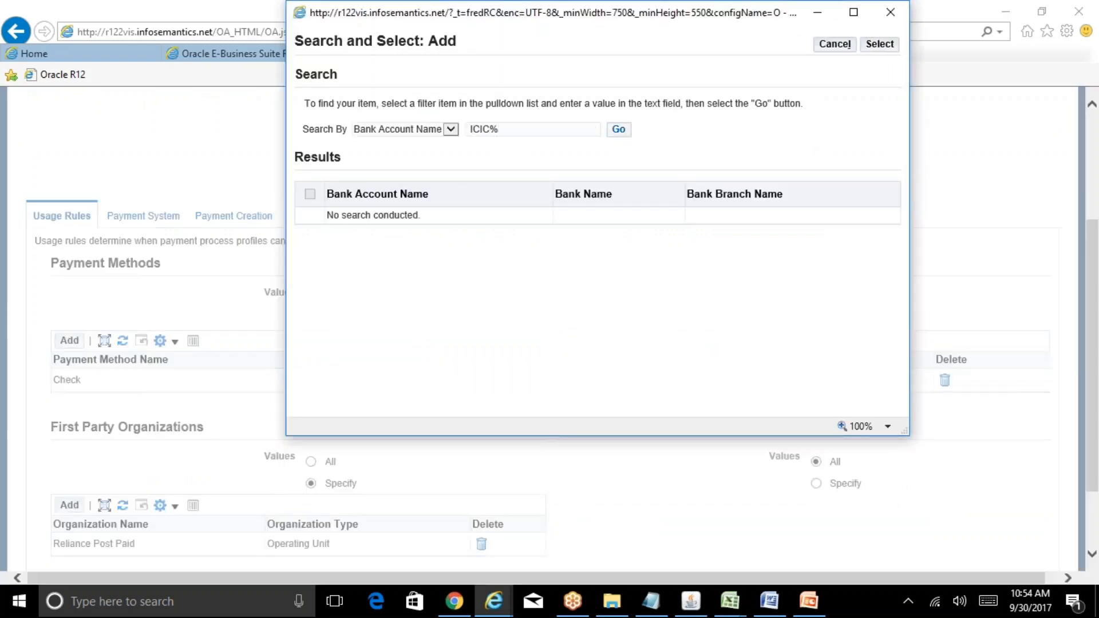
pyautogui.click(619, 130)
pyautogui.click(310, 219)
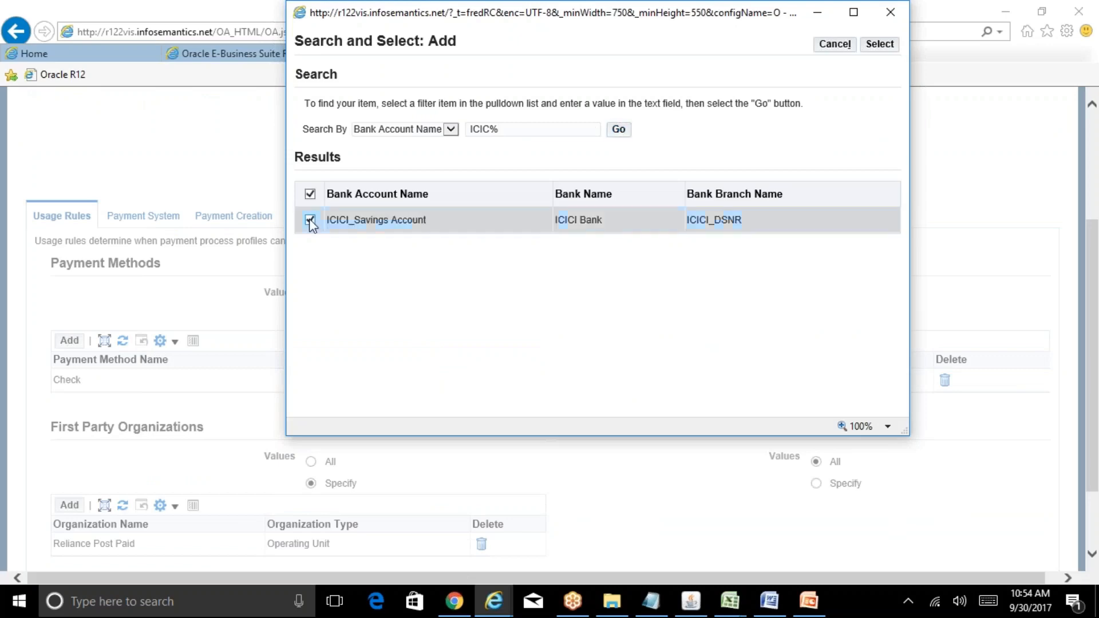
pyautogui.click(884, 46)
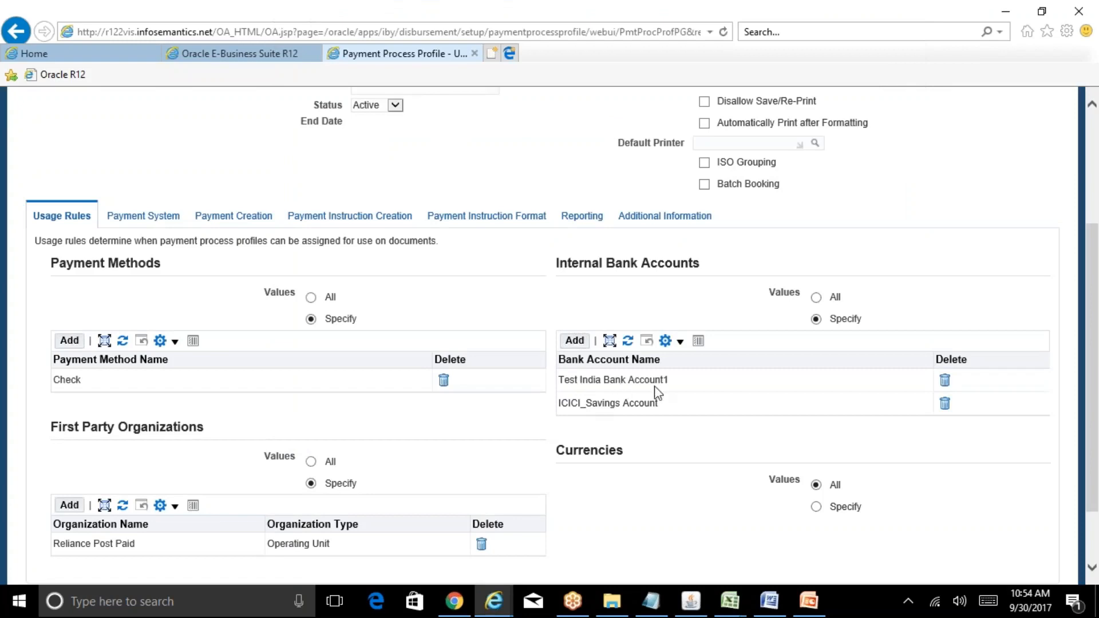
pyautogui.click(944, 380)
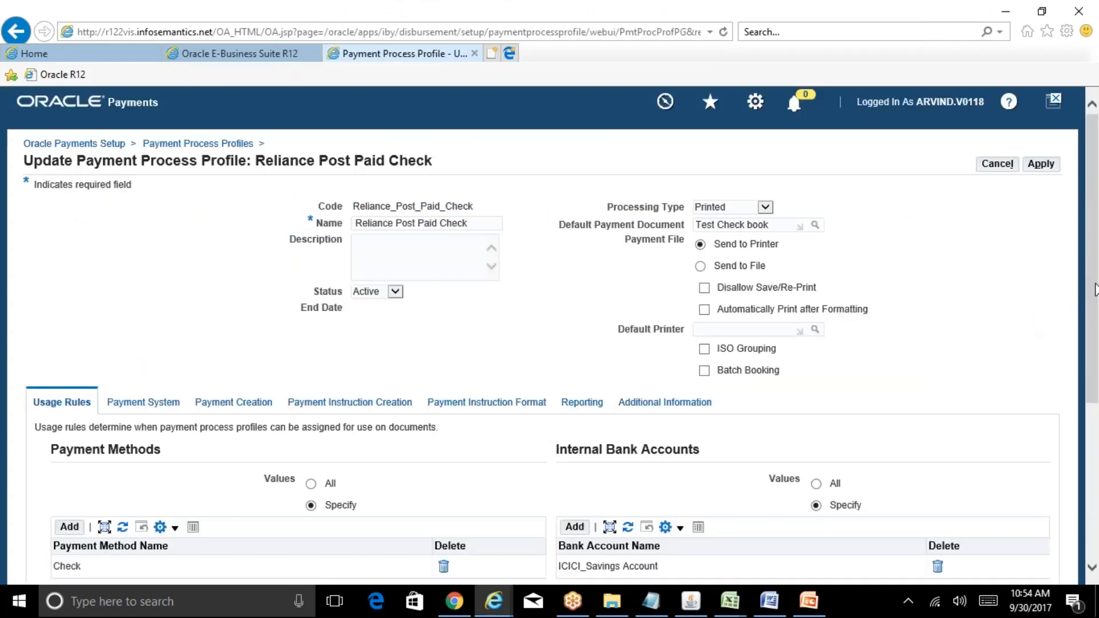
# Examine the check profile's usage, payment system, payment creation, instruction creation and instruction format settings, plus the processing type options, keeping Printed
pyautogui.moveTo(1093, 289); pyautogui.dragTo(1096, 446)
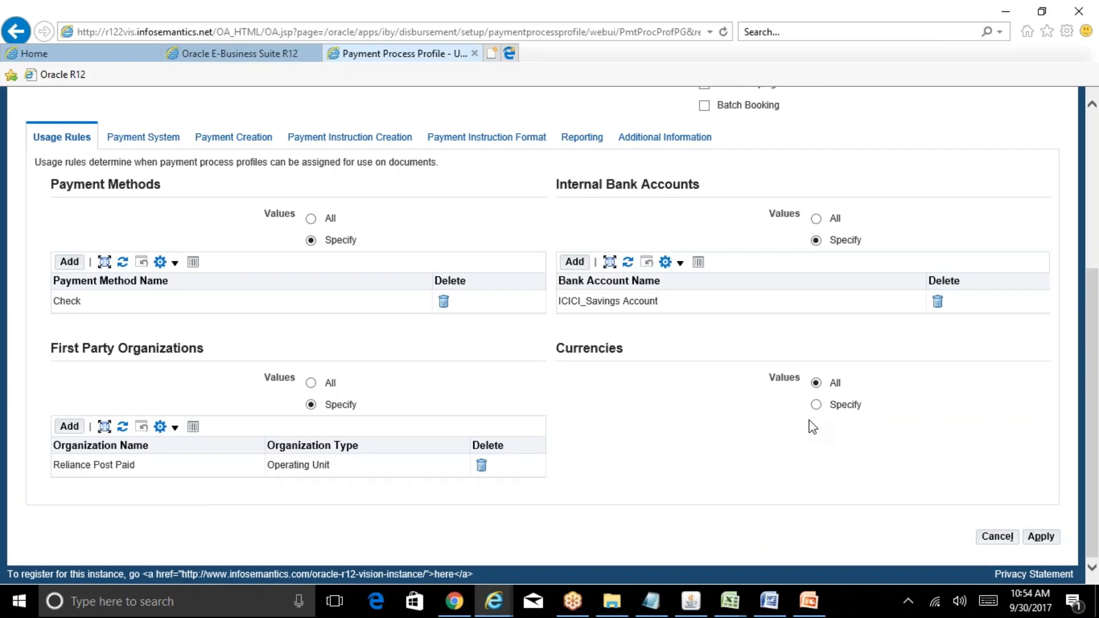
pyautogui.click(159, 140)
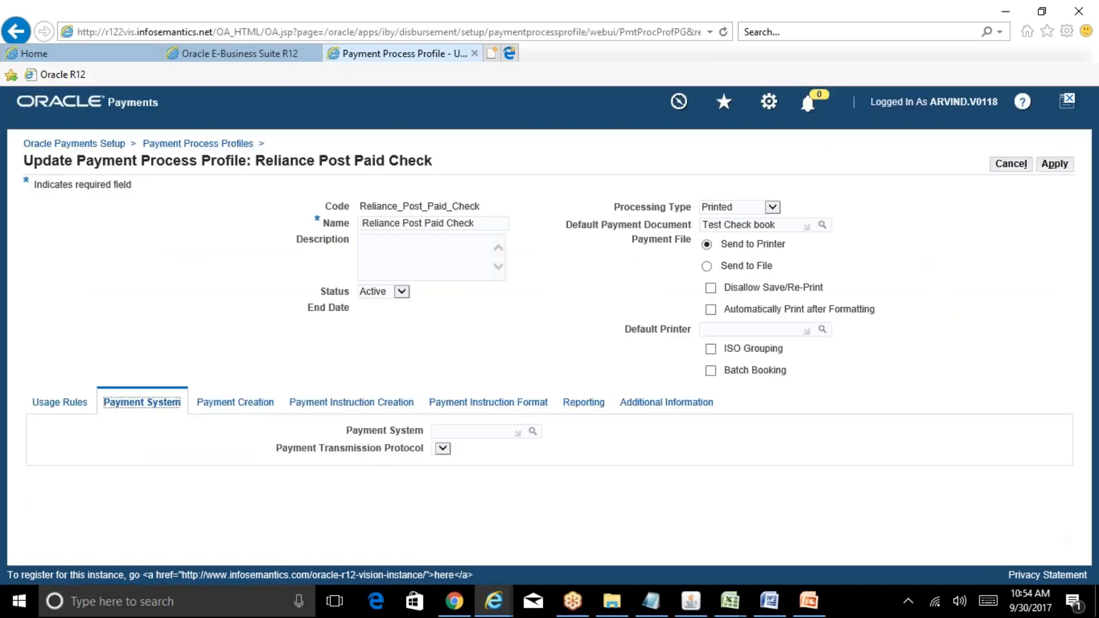
pyautogui.click(269, 404)
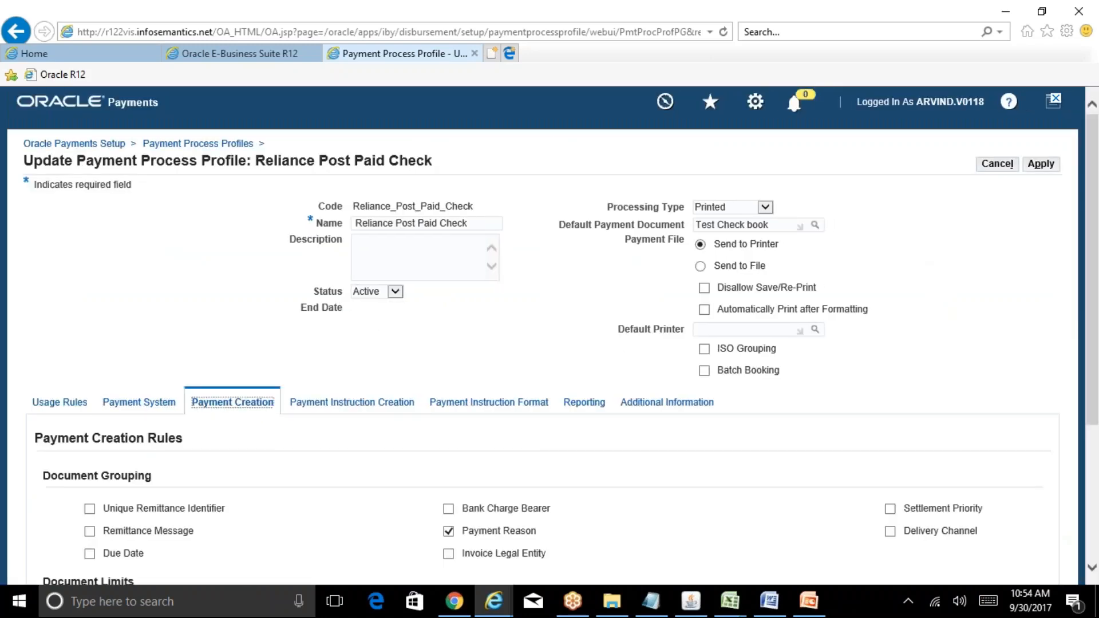
pyautogui.moveTo(1092, 236); pyautogui.dragTo(1096, 368)
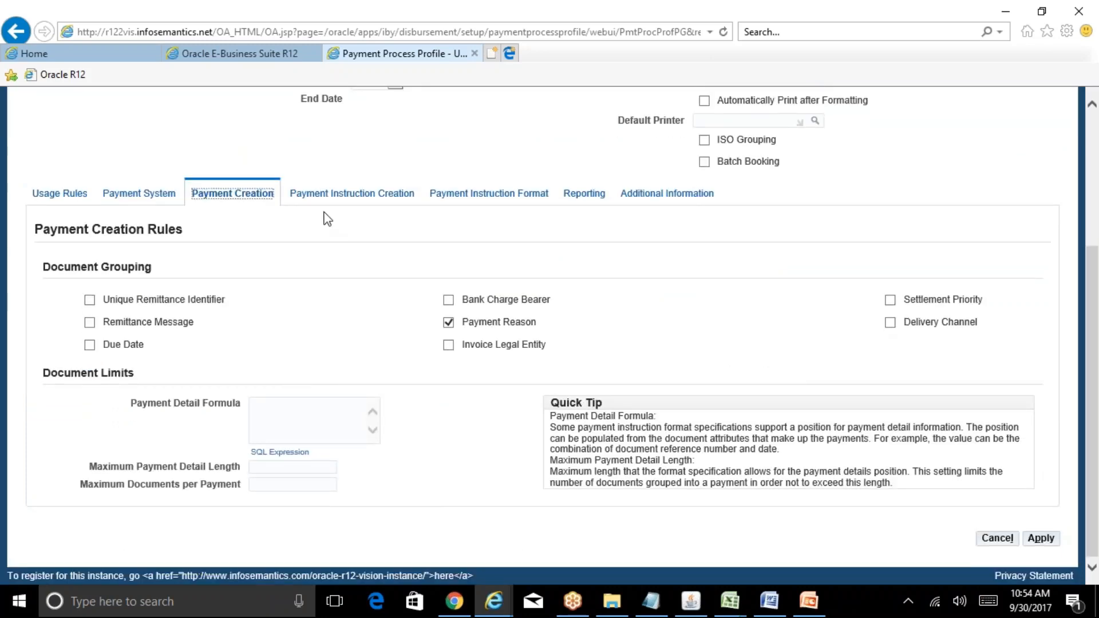
pyautogui.click(321, 194)
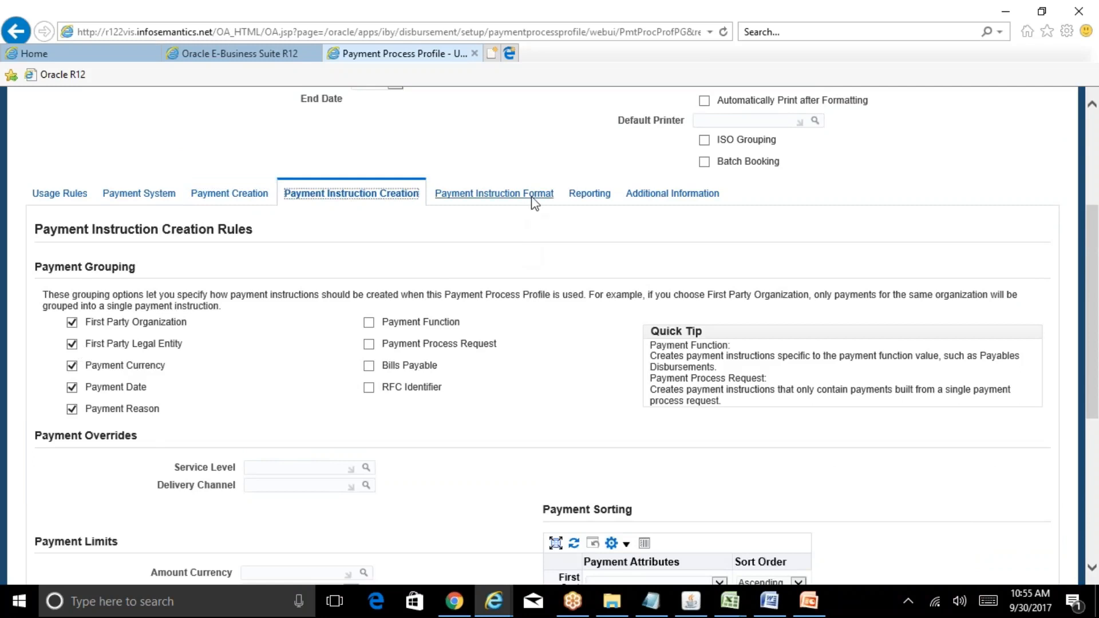
pyautogui.click(458, 195)
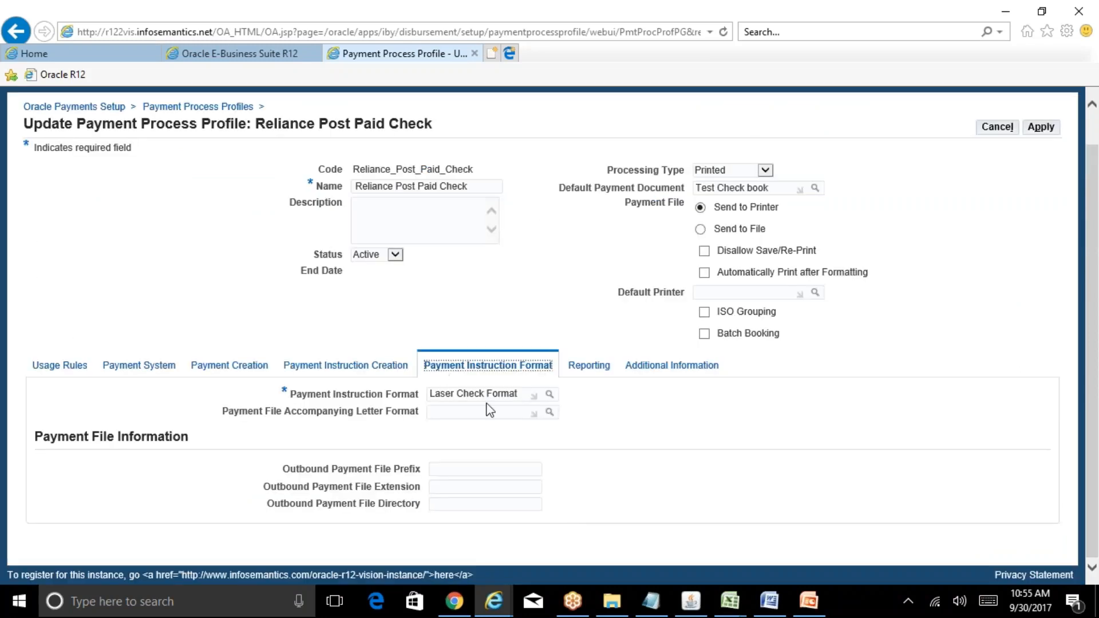
pyautogui.click(523, 393)
pyautogui.moveTo(523, 392); pyautogui.dragTo(412, 390)
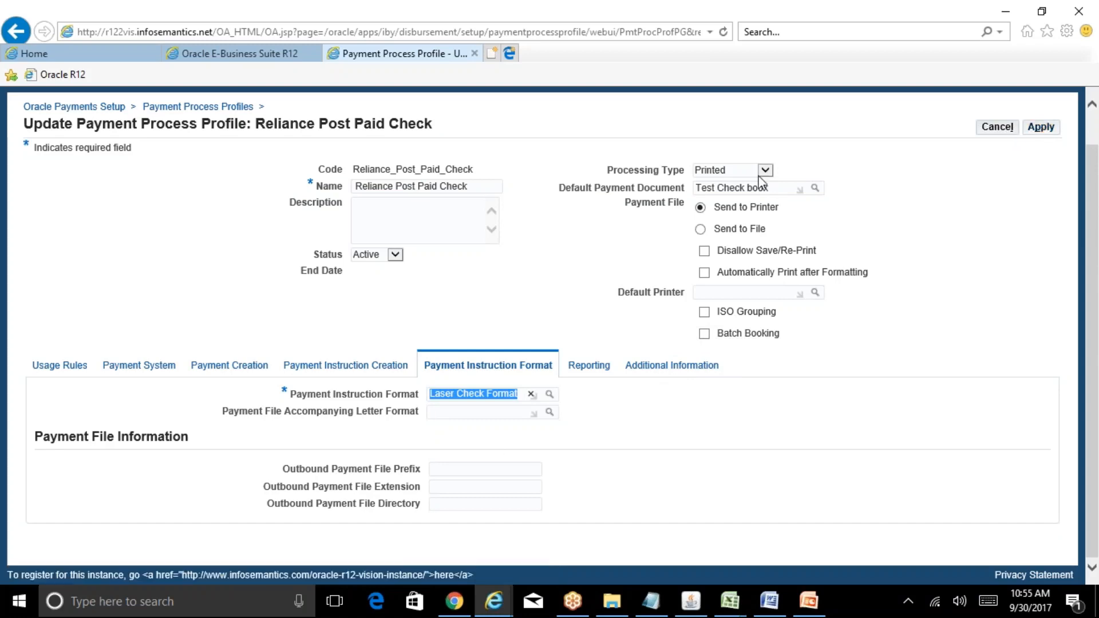
pyautogui.click(722, 172)
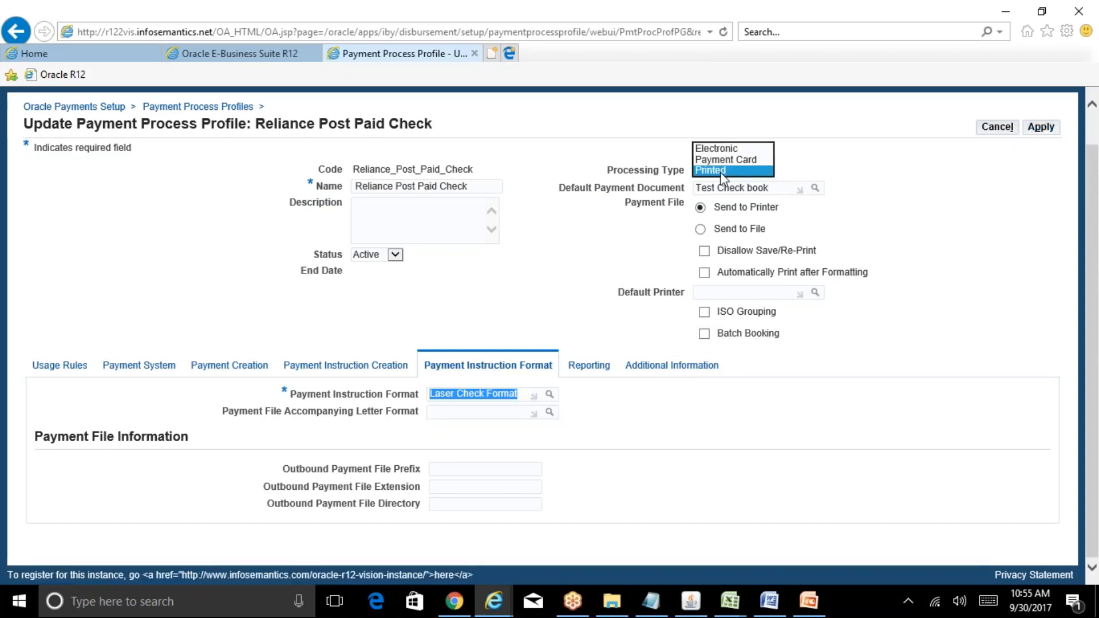
pyautogui.click(722, 171)
# Replace the default payment document with Reliance CheckBook, searching by name for Rel%Che%, and save the Reliance Post Paid Check profile
pyautogui.click(784, 187)
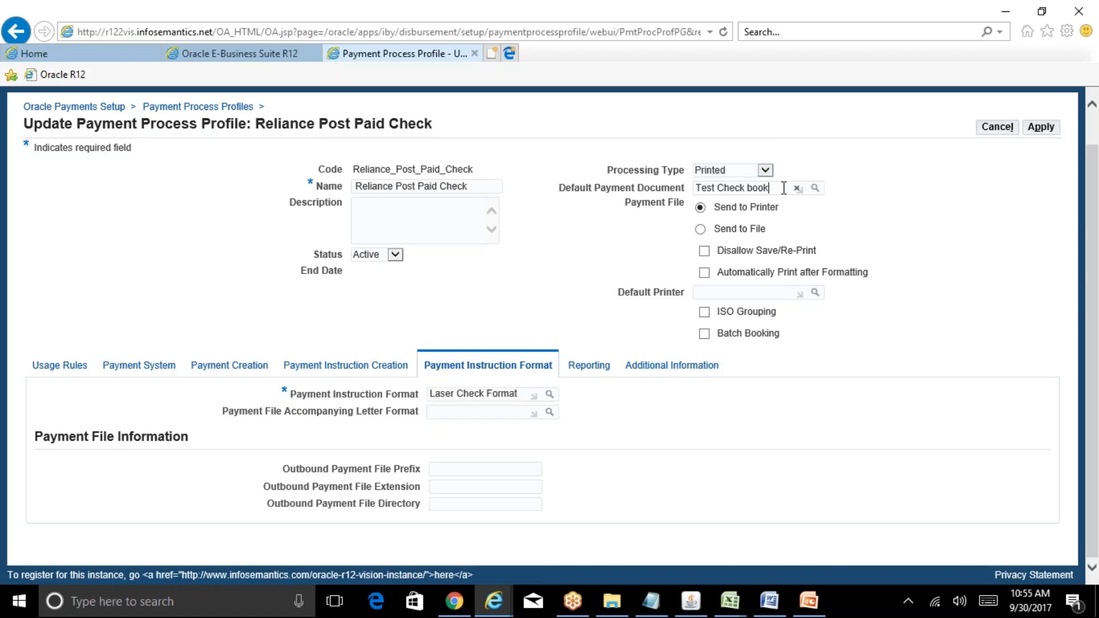
pyautogui.moveTo(784, 188); pyautogui.dragTo(675, 179)
pyautogui.press('BackSpace')
pyautogui.click(816, 191)
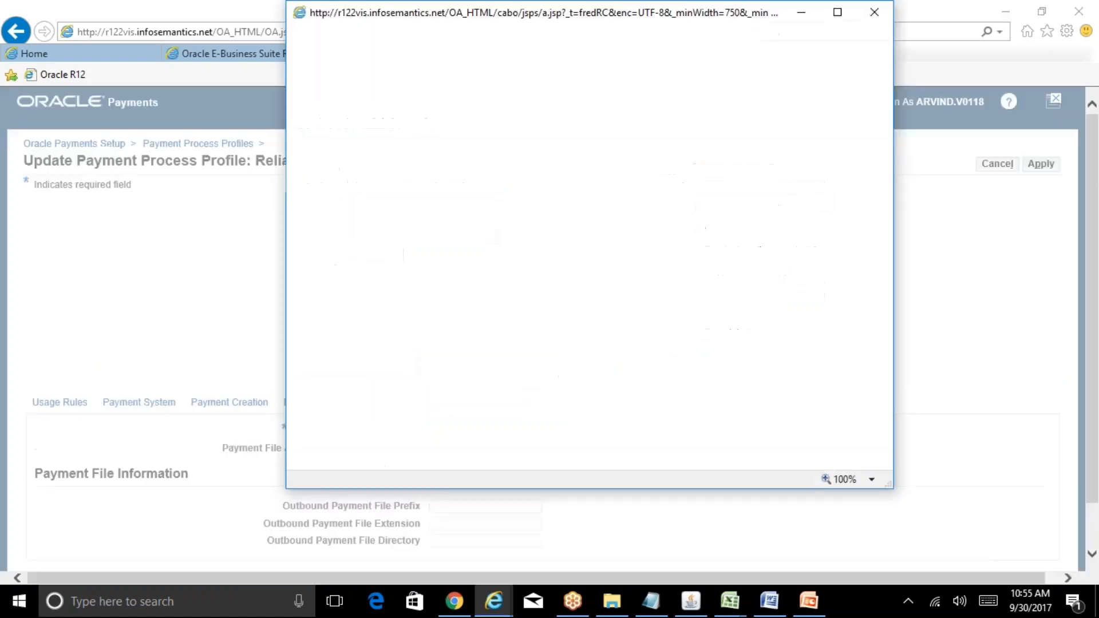
pyautogui.click(607, 130)
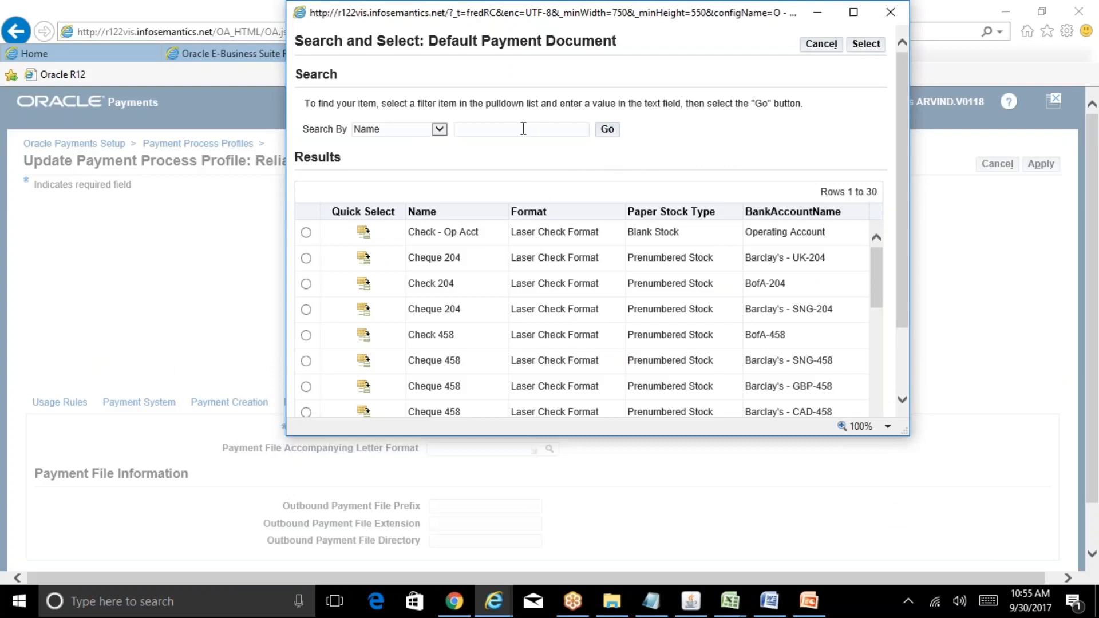
pyautogui.write('Rel%Che%')
pyautogui.click(612, 131)
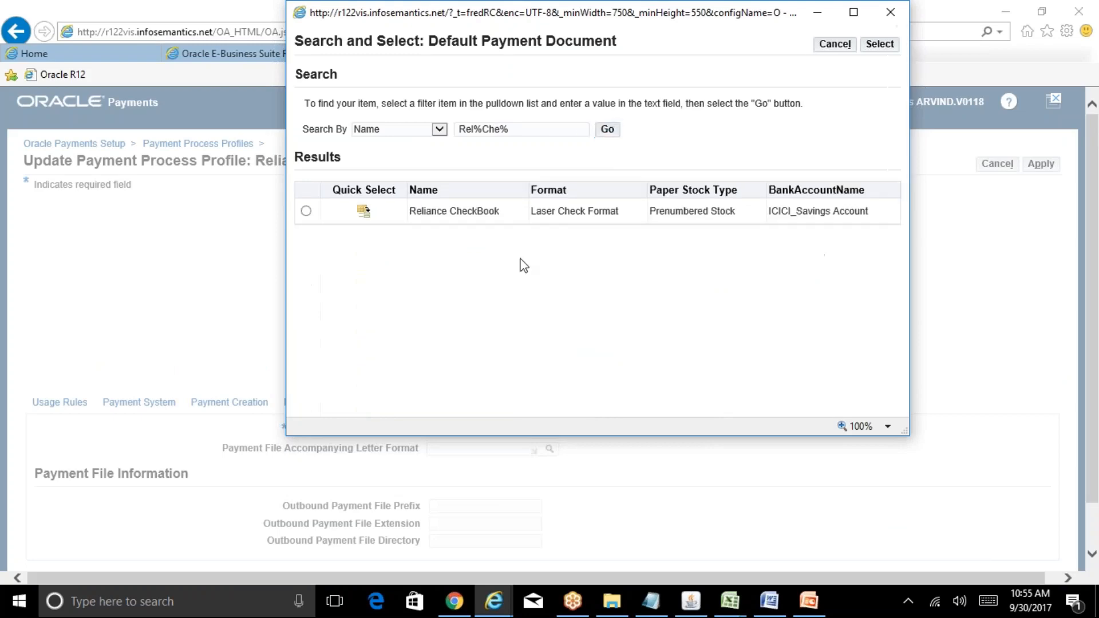
pyautogui.click(363, 212)
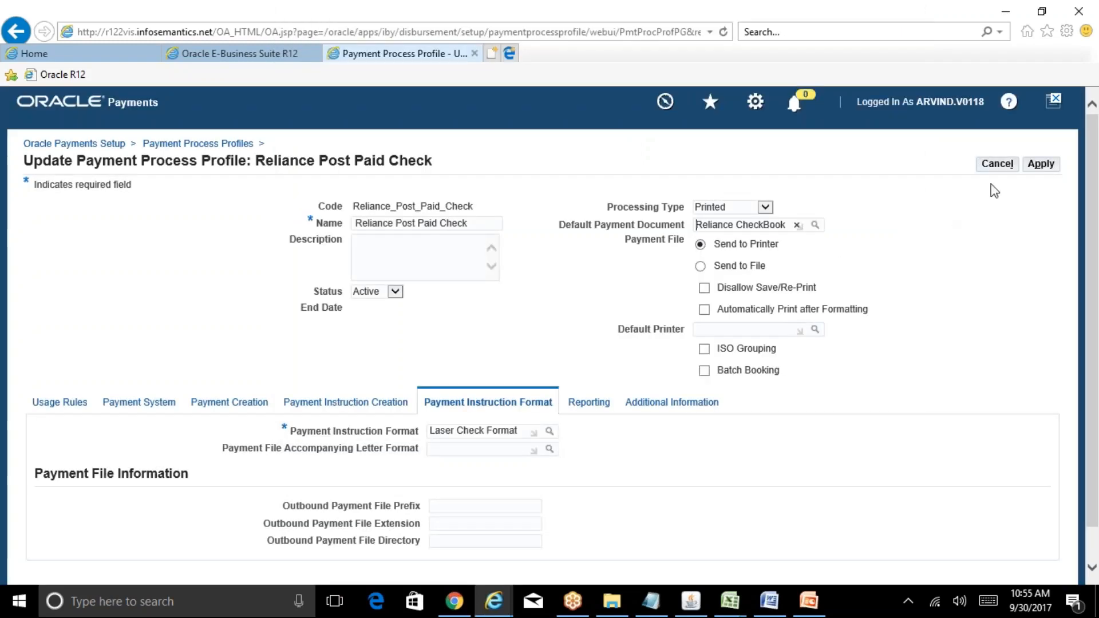
pyautogui.click(1042, 166)
pyautogui.click(1041, 164)
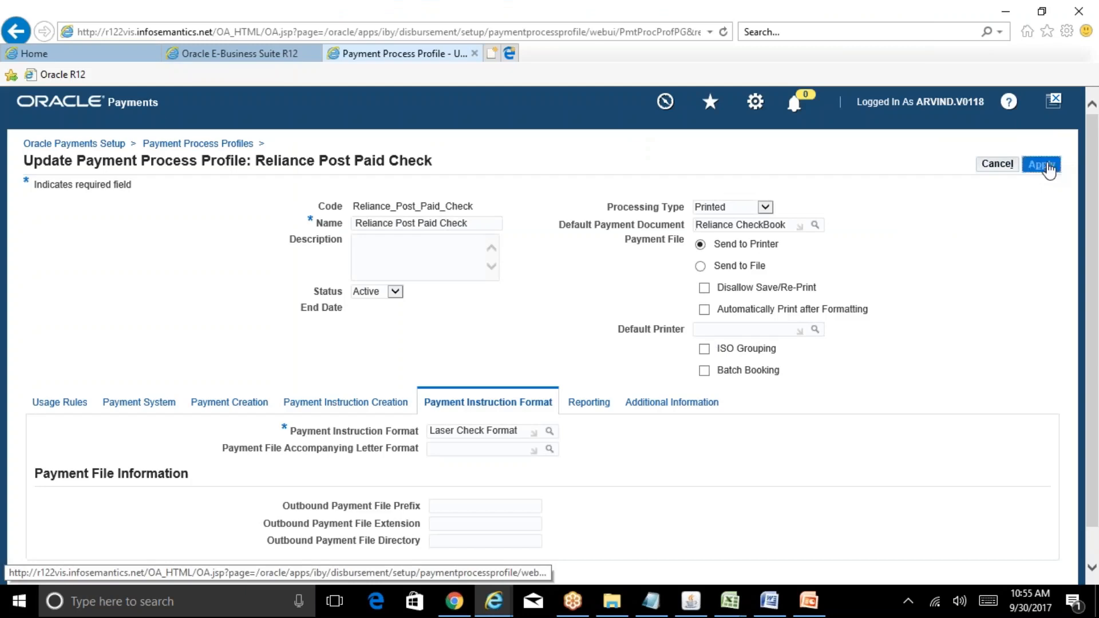